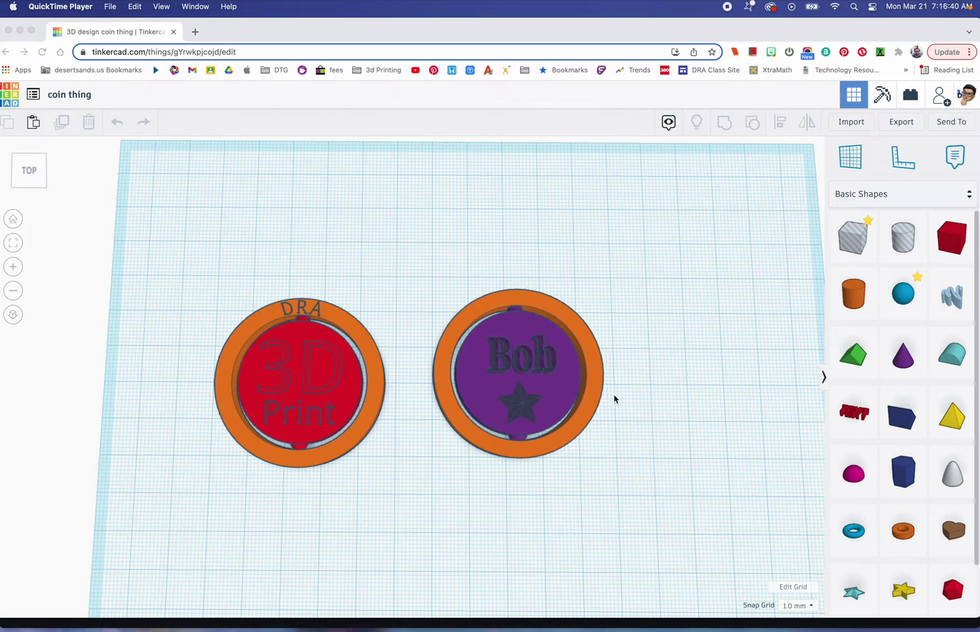
Export only the two selected shapes of the red "3D Print" coin and its orange ring in STL format.
{"action": "right_click_drag", "start_coordinate": [614, 394], "coordinate": [616, 380]}
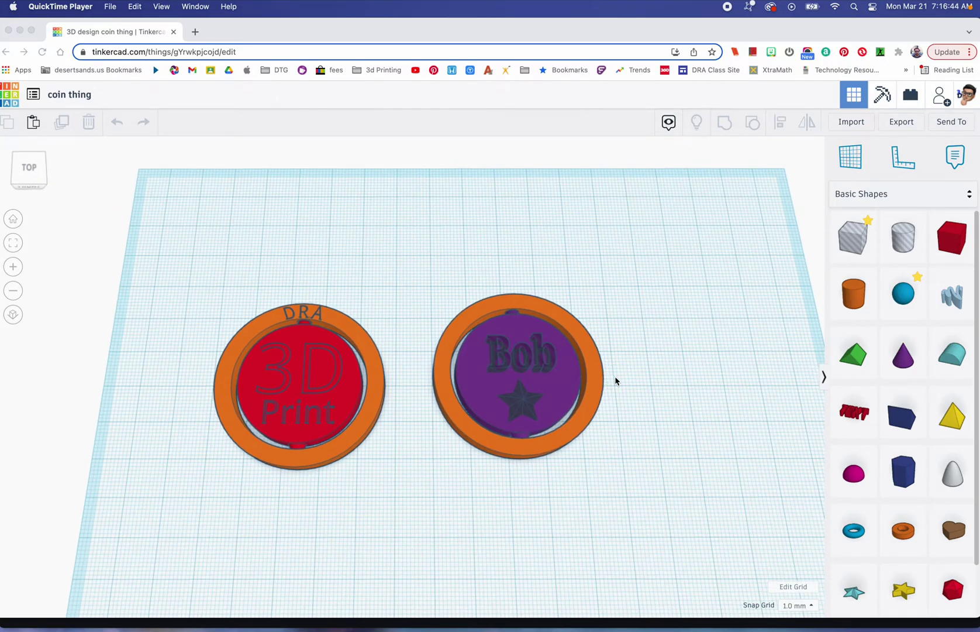
{"action": "left_click", "coordinate": [234, 282]}
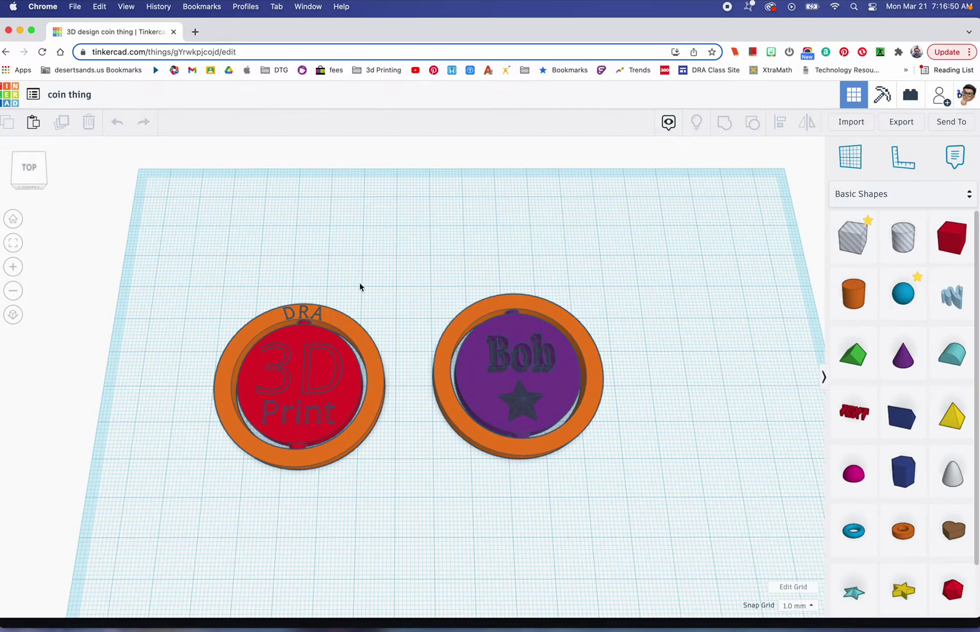
{"action": "left_click_drag", "start_coordinate": [225, 301], "coordinate": [386, 473]}
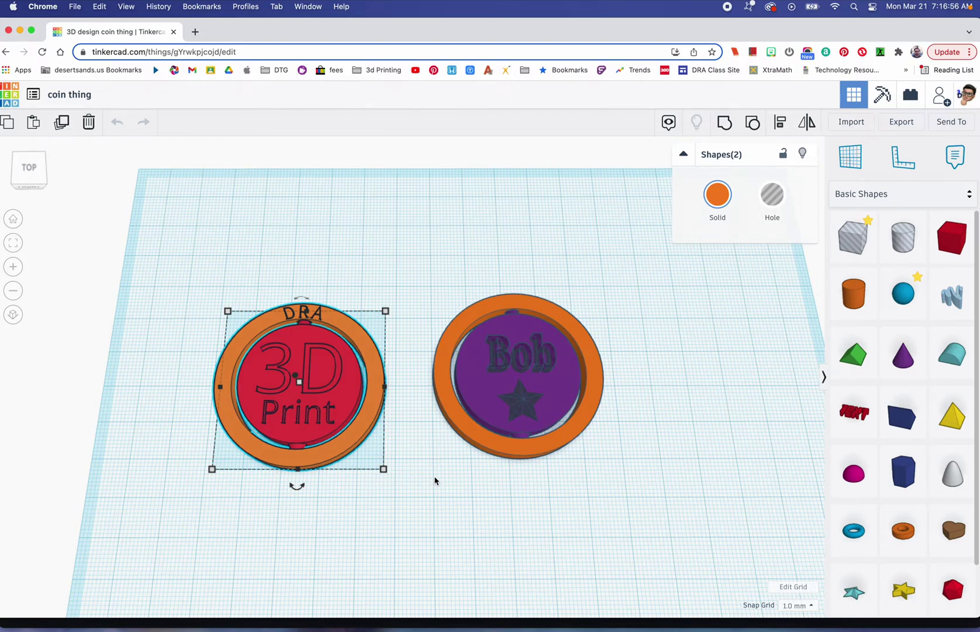
{"action": "left_click", "coordinate": [273, 301]}
{"action": "left_click_drag", "start_coordinate": [181, 271], "coordinate": [378, 487]}
{"action": "left_click", "coordinate": [899, 123]}
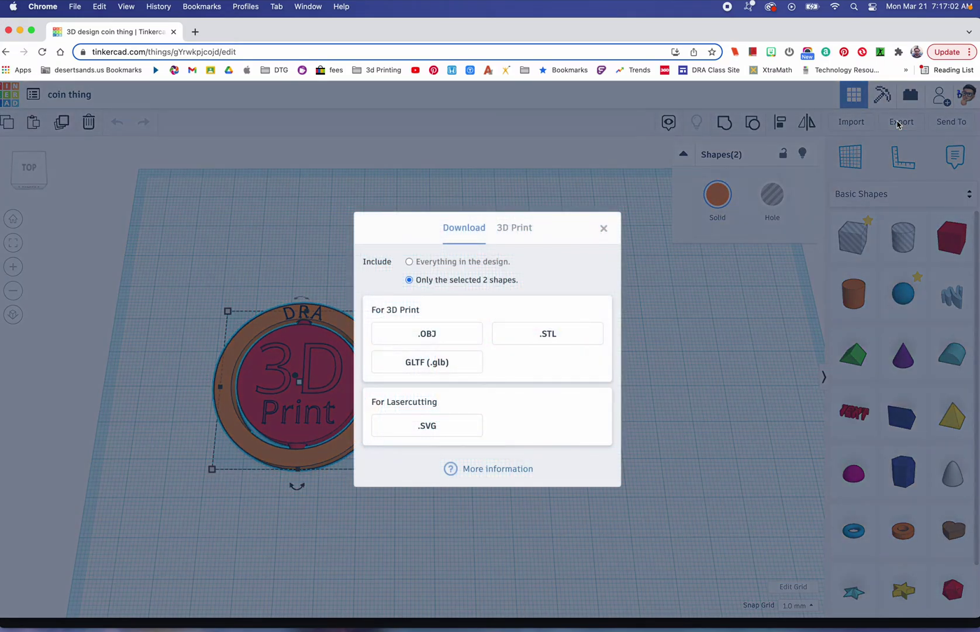
{"action": "left_click", "coordinate": [543, 338]}
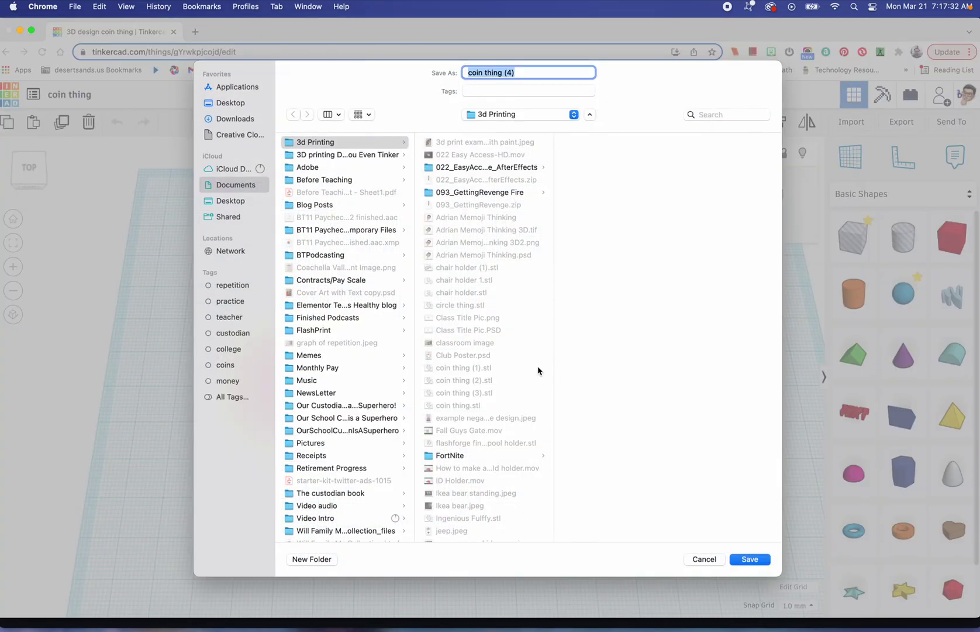
Save the export in the 3d Printing folder as "11111 coin thing (4)".
{"action": "left_click", "coordinate": [468, 72]}
{"action": "left_click", "coordinate": [360, 145]}
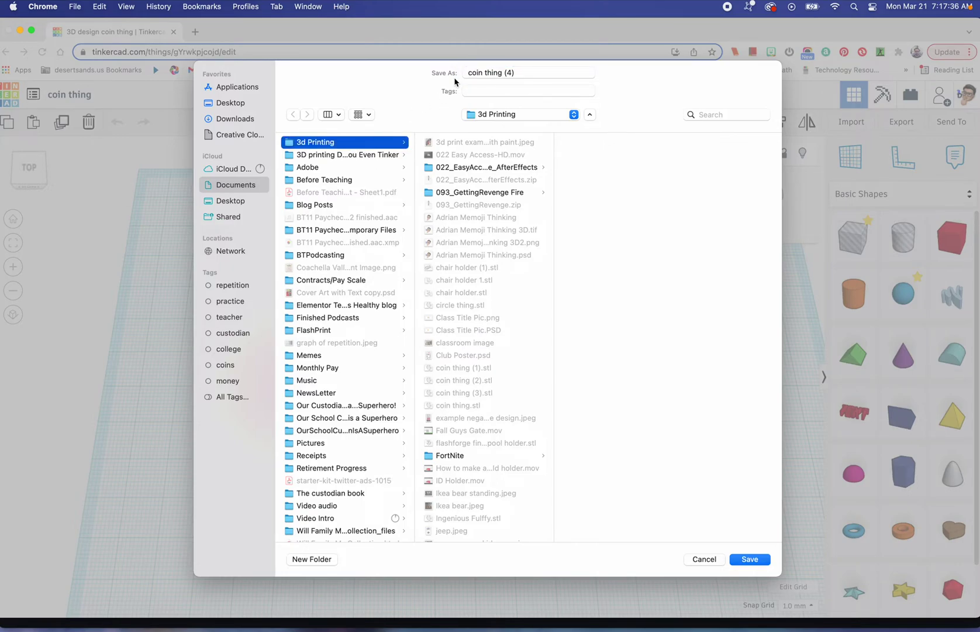
{"action": "left_click", "coordinate": [471, 70]}
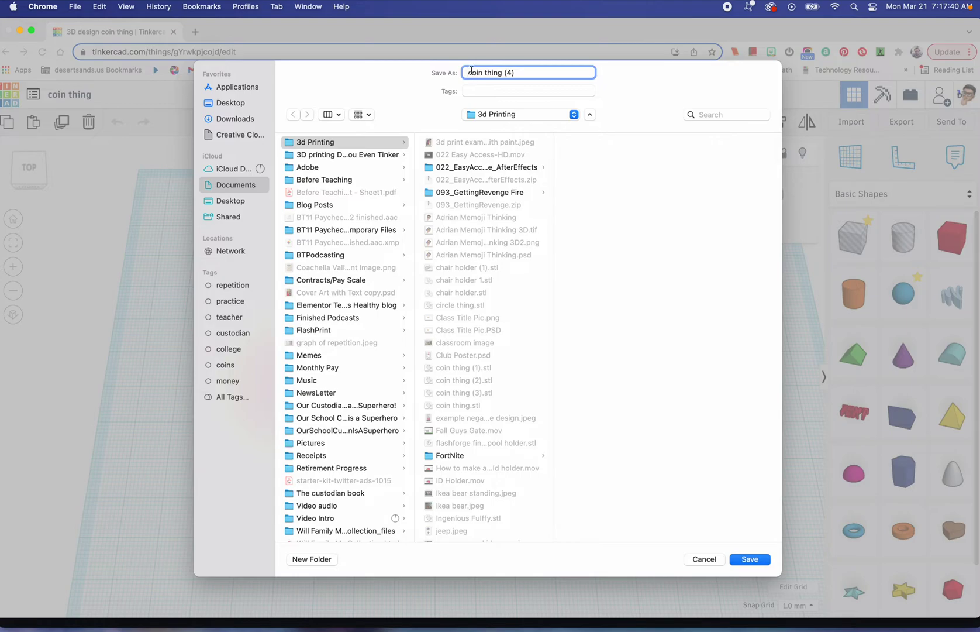
{"action": "type", "text": "11111"}
{"action": "left_click", "coordinate": [751, 560]}
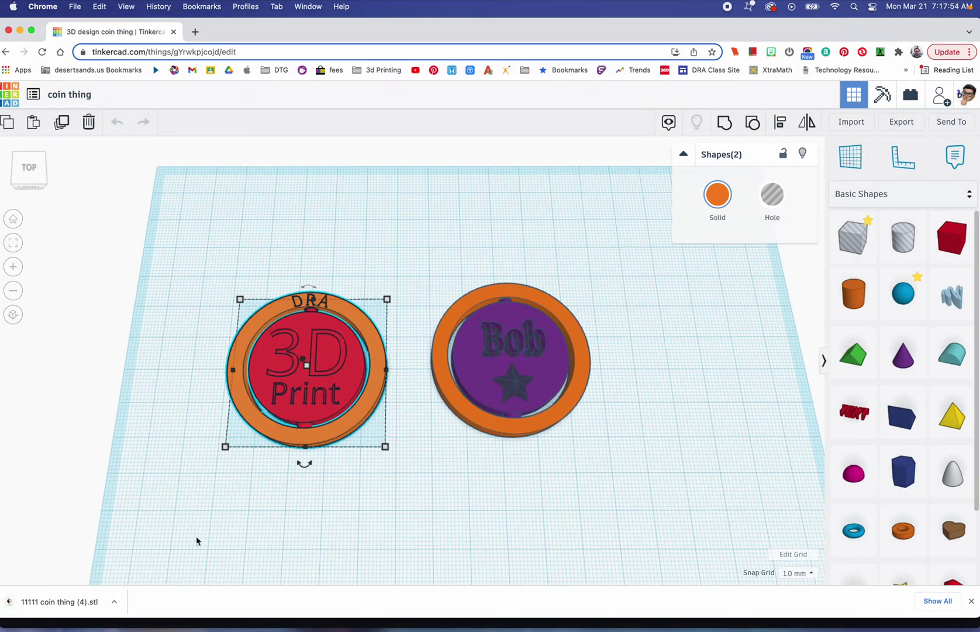
Reveal the downloaded 11111 coin thing (4).stl in Finder and enlarge the window to show its folder columns.
{"action": "left_click_drag", "start_coordinate": [311, 469], "coordinate": [283, 470]}
{"action": "left_click", "coordinate": [115, 603]}
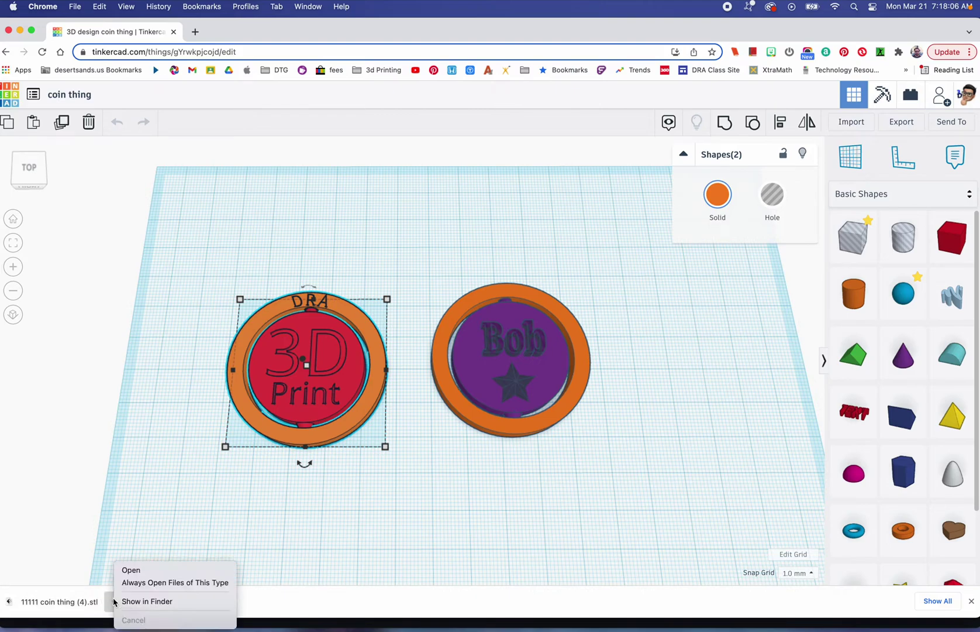
{"action": "left_click", "coordinate": [169, 601]}
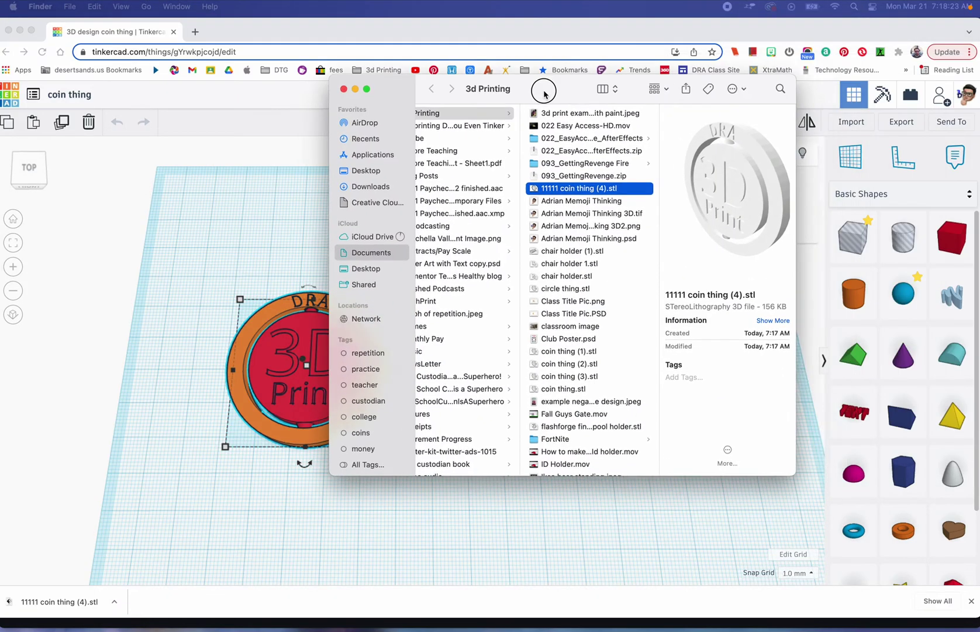
{"action": "left_click_drag", "start_coordinate": [540, 87], "coordinate": [413, 83]}
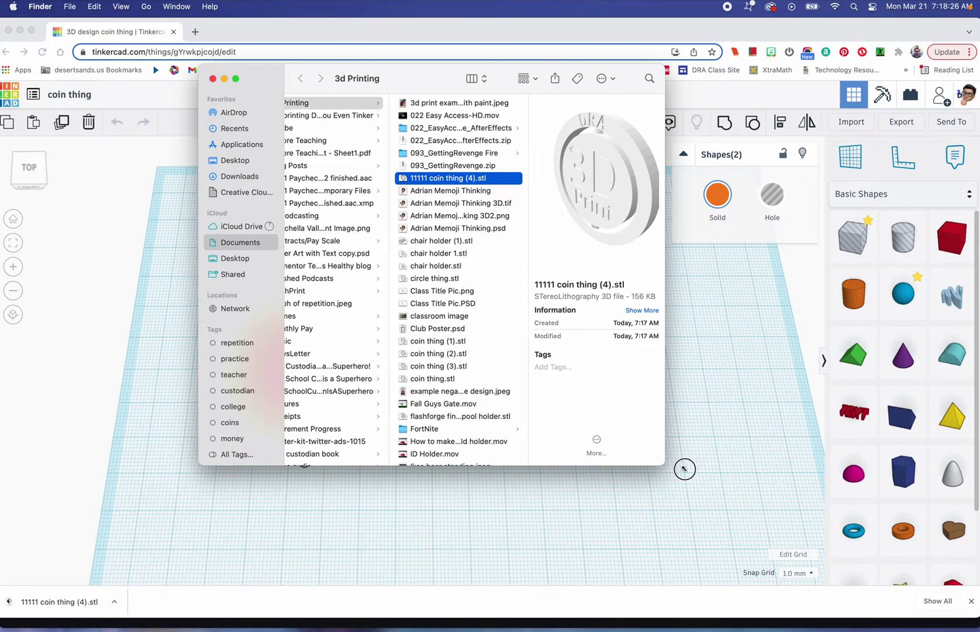
{"action": "left_click_drag", "start_coordinate": [673, 464], "coordinate": [784, 493]}
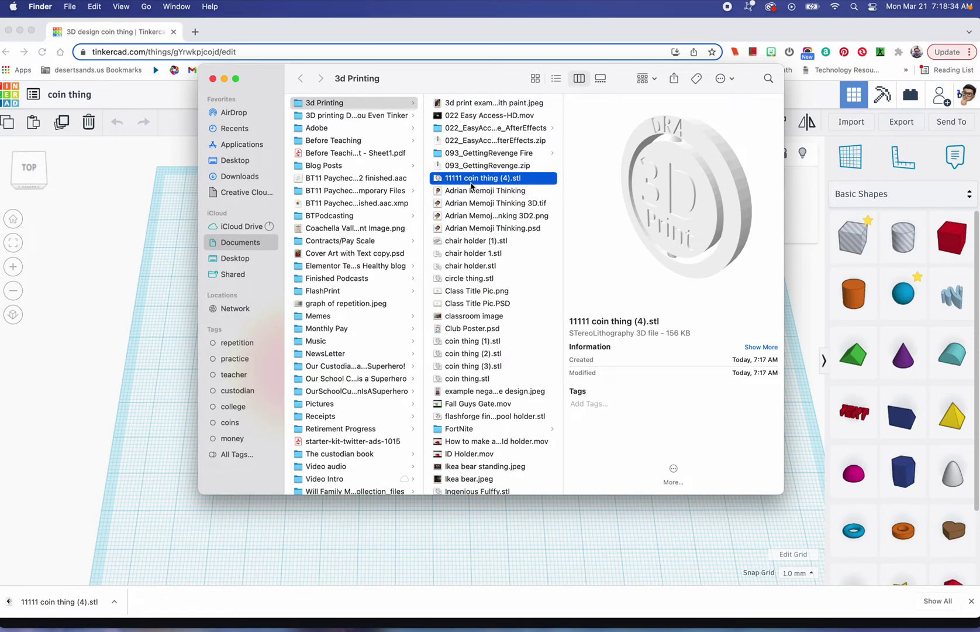
Check where 11111 coin thing (4).stl sits in the 3d Printing folder under Documents, and close the Finder window.
{"action": "left_click", "coordinate": [375, 104]}
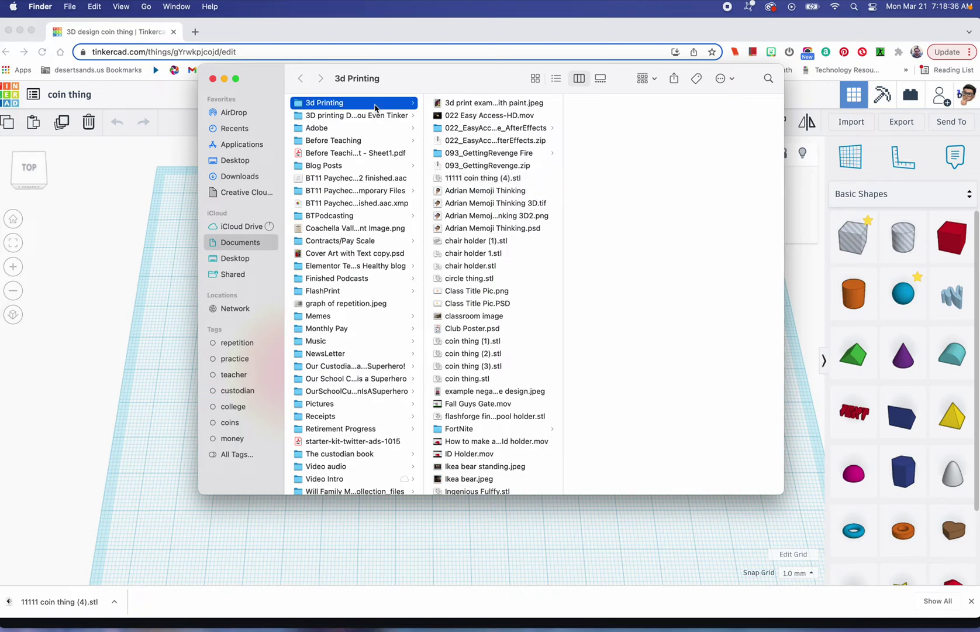
{"action": "left_click", "coordinate": [463, 178]}
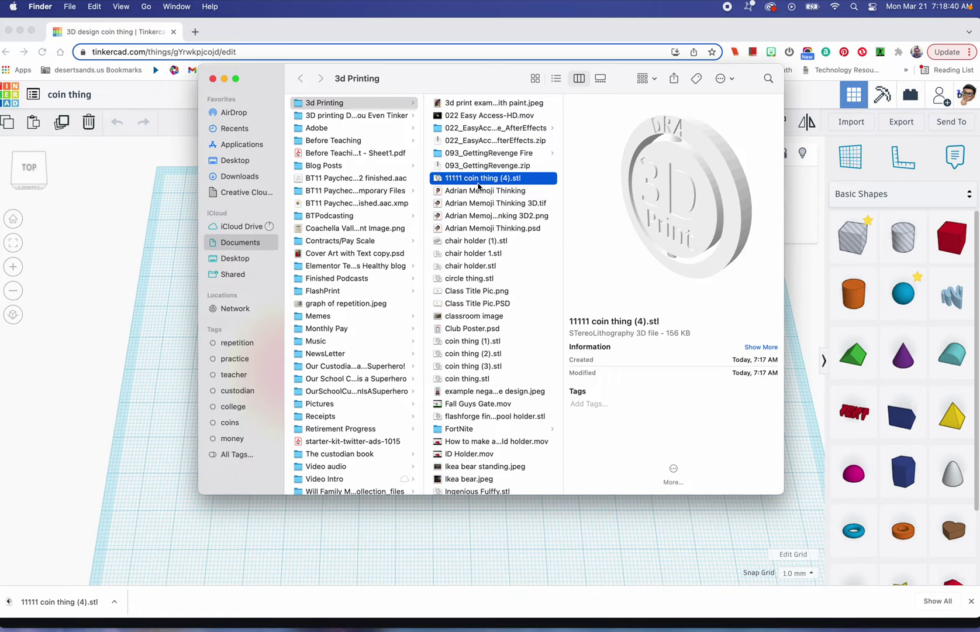
{"action": "left_click", "coordinate": [373, 106]}
{"action": "left_click", "coordinate": [235, 244]}
{"action": "left_click", "coordinate": [363, 105]}
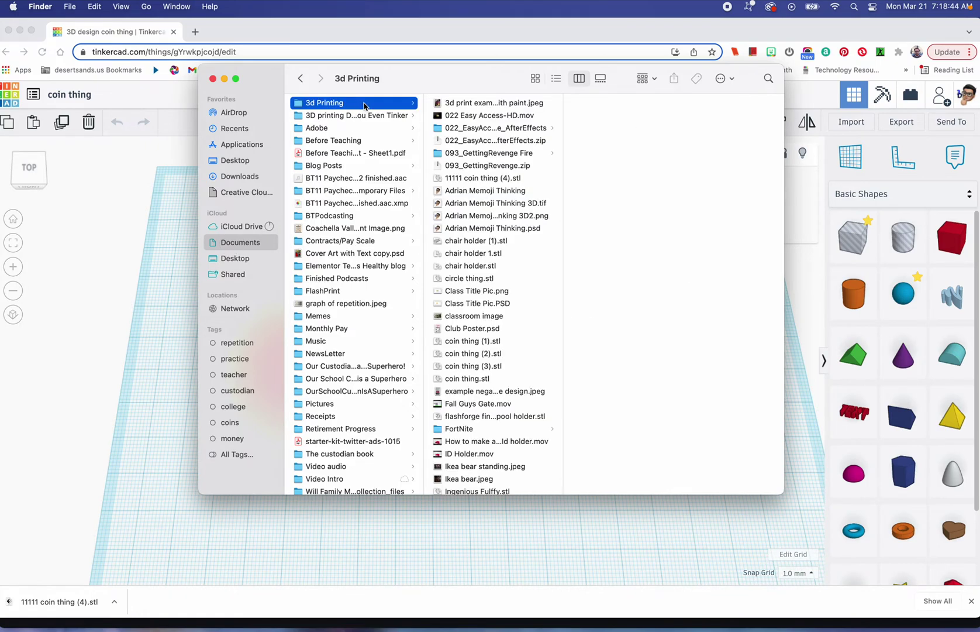
{"action": "left_click", "coordinate": [474, 180]}
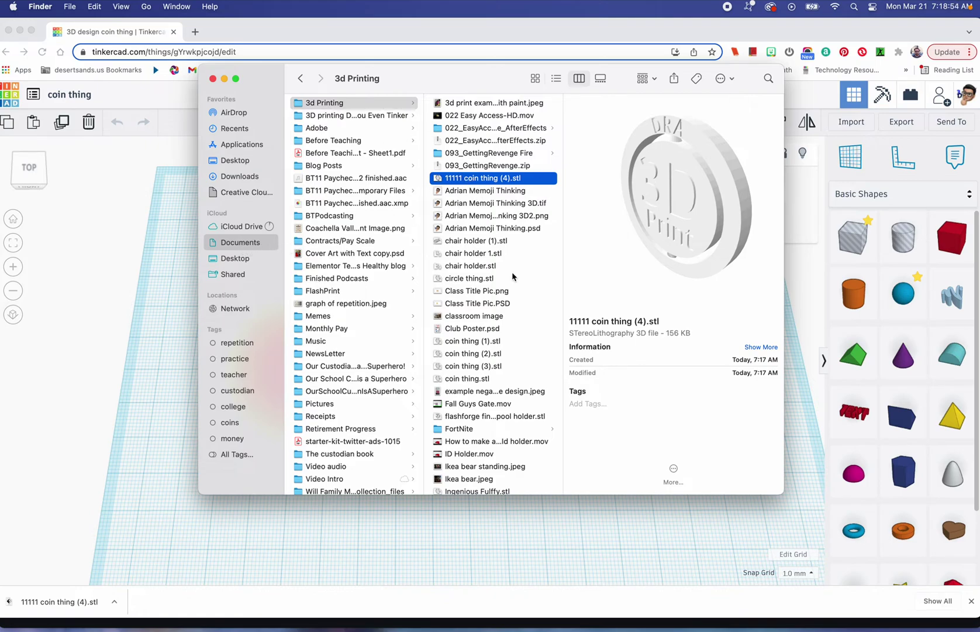
{"action": "left_click", "coordinate": [113, 601]}
{"action": "left_click", "coordinate": [137, 602]}
{"action": "left_click", "coordinate": [213, 79]}
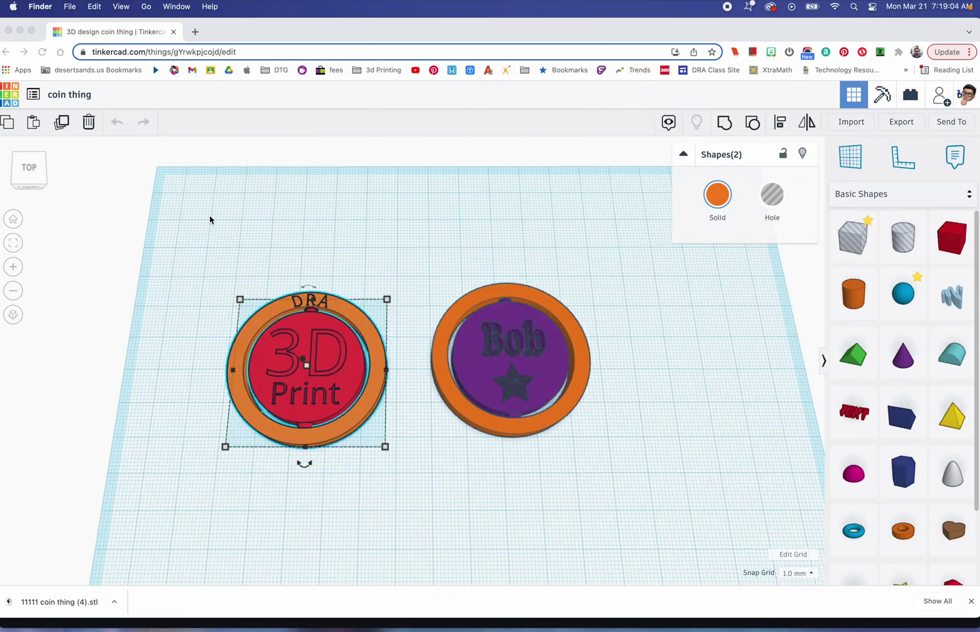
Launch FlashPrint 5 from the Applications folder in Finder.
{"action": "mouse_move", "coordinate": [389, 614]}
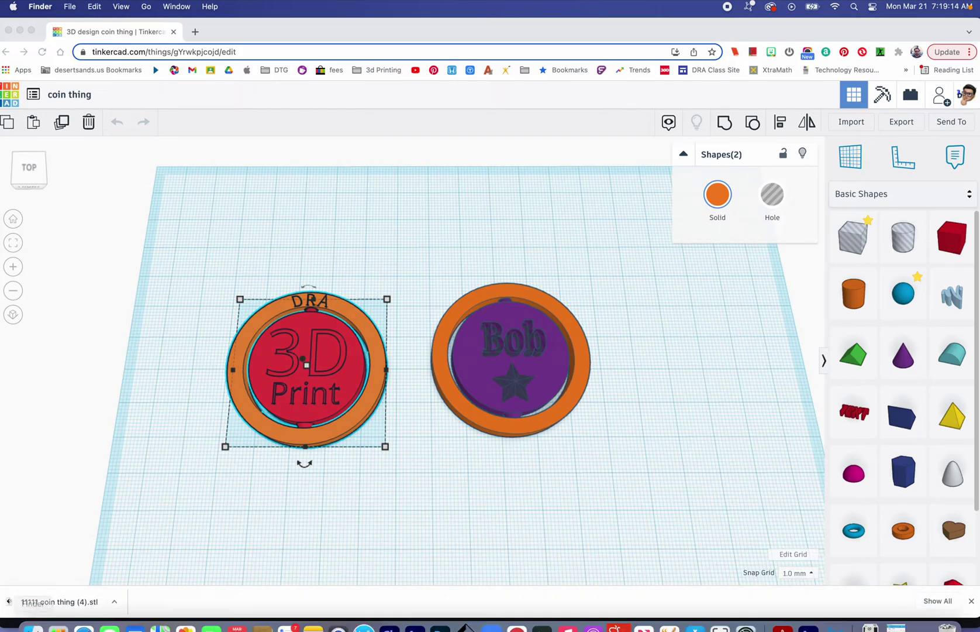
{"action": "left_click", "coordinate": [32, 614]}
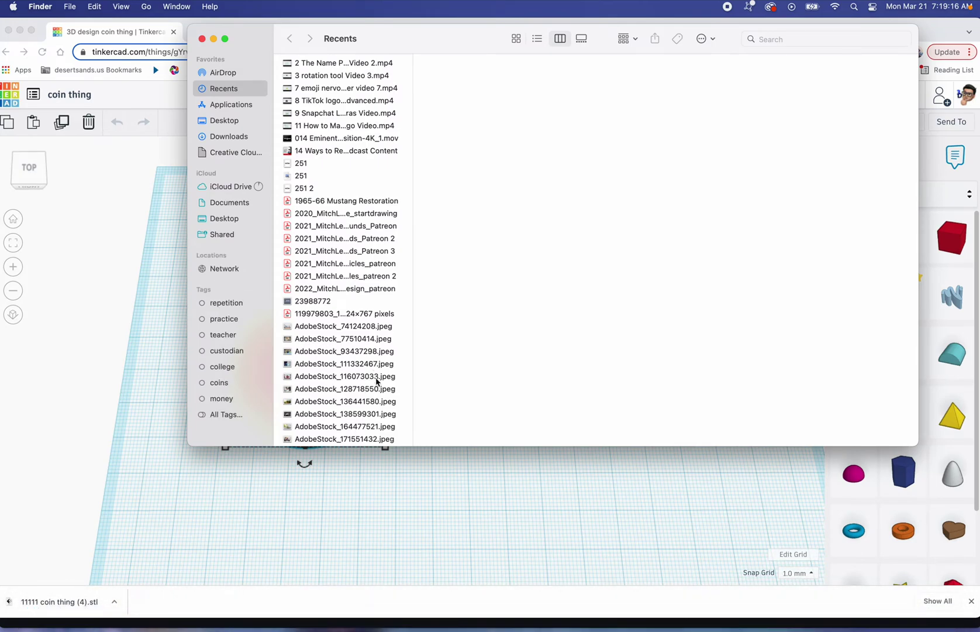
{"action": "left_click_drag", "start_coordinate": [376, 447], "coordinate": [387, 579]}
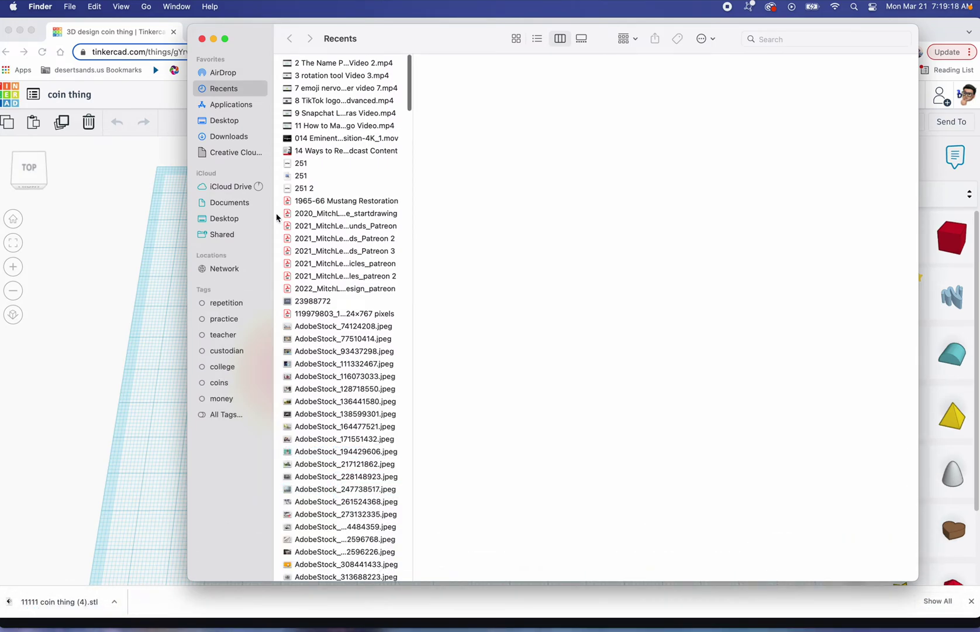
{"action": "left_click", "coordinate": [246, 104]}
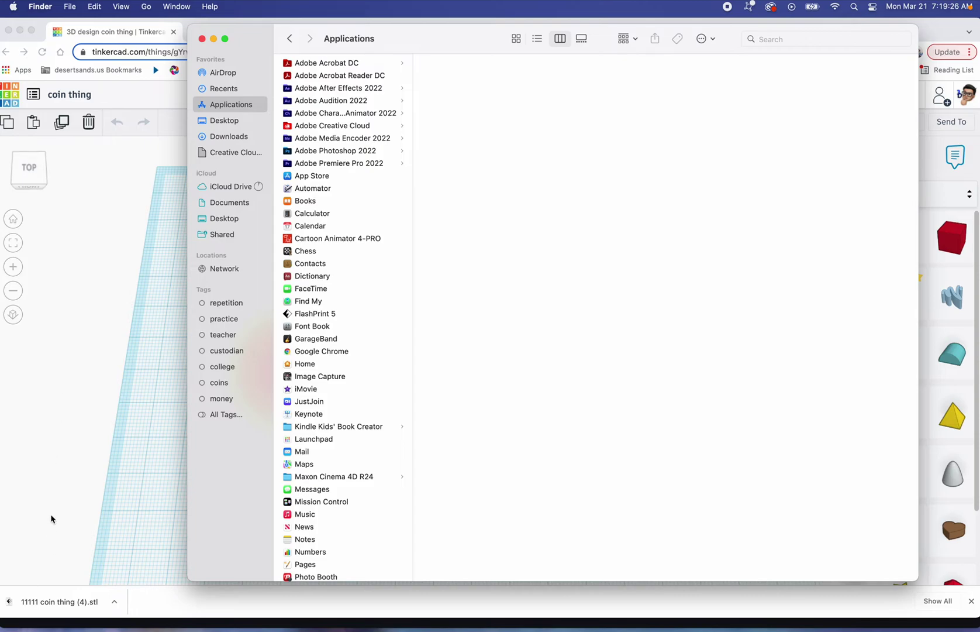
{"action": "left_click", "coordinate": [232, 89]}
{"action": "left_click", "coordinate": [235, 105]}
{"action": "left_click", "coordinate": [316, 314]}
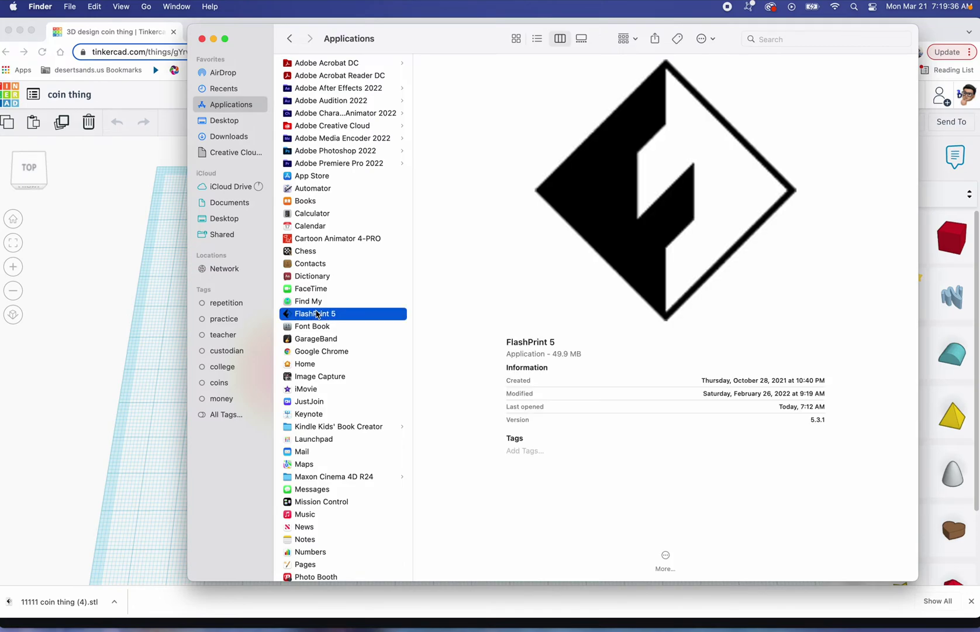
{"action": "double_click", "coordinate": [323, 316]}
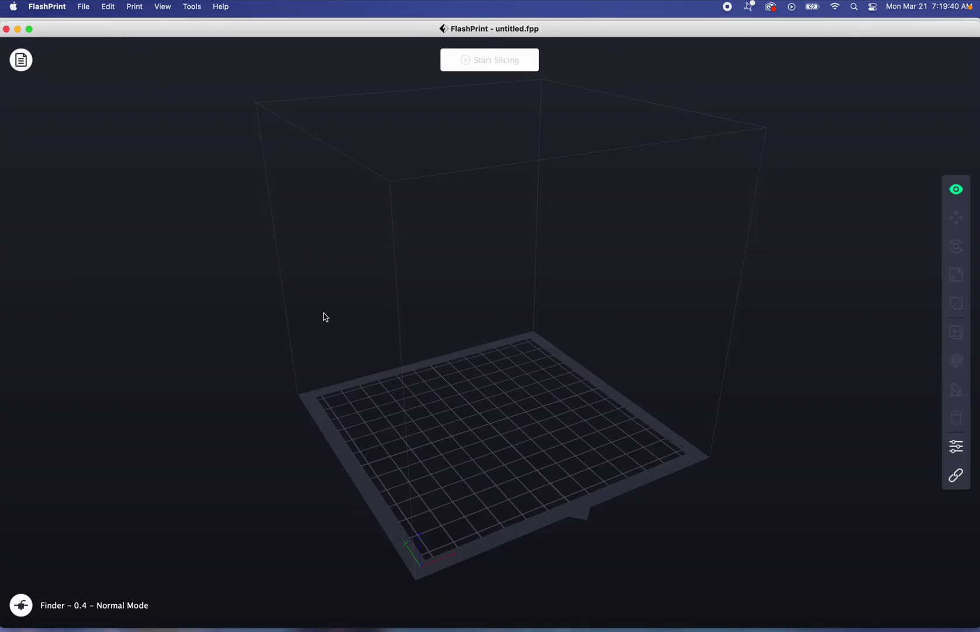
Look through the available machine types for the printer without changing the selection.
{"action": "left_click_drag", "start_coordinate": [520, 343], "coordinate": [500, 338]}
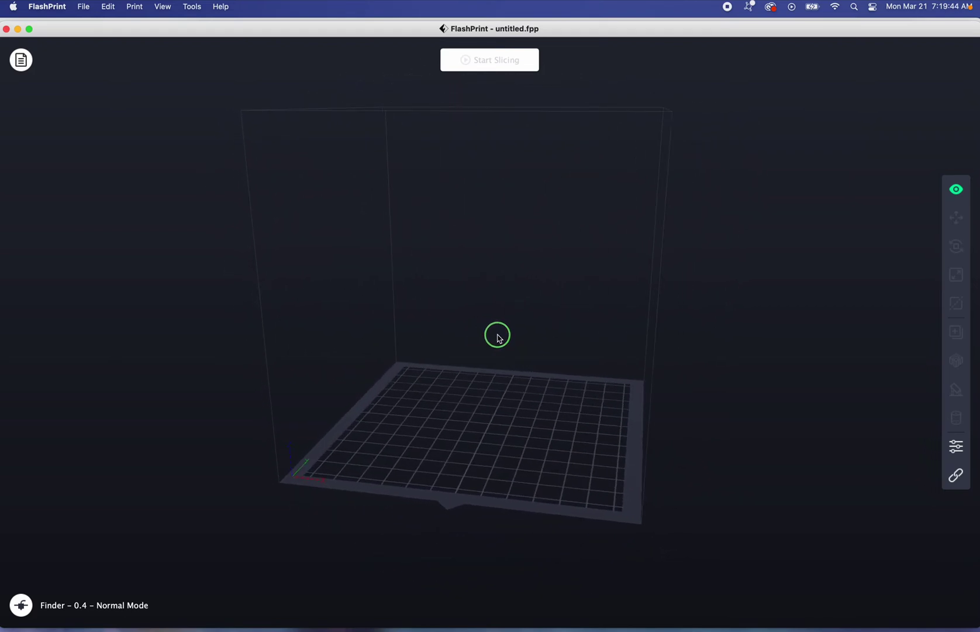
{"action": "left_click_drag", "start_coordinate": [499, 338], "coordinate": [495, 341]}
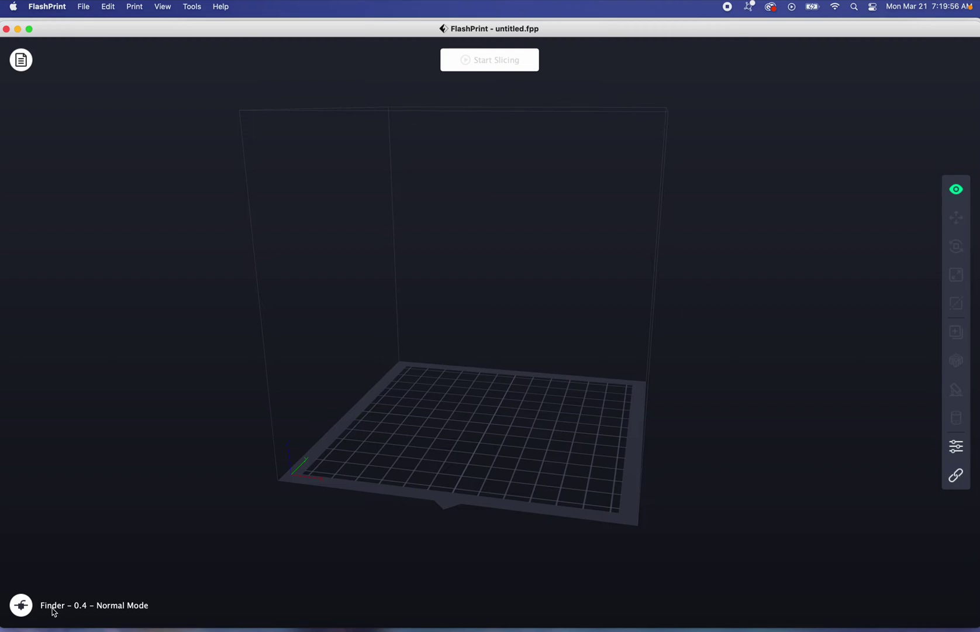
{"action": "left_click", "coordinate": [21, 604]}
{"action": "mouse_move", "coordinate": [61, 544]}
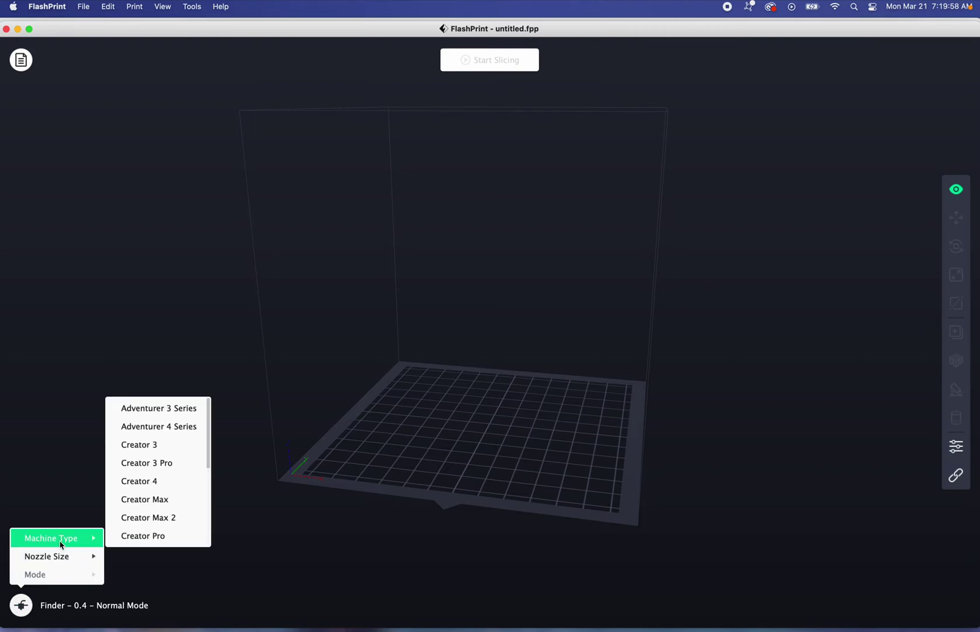
{"action": "scroll", "coordinate": [117, 517], "scroll_direction": "down", "scroll_amount": 5}
{"action": "scroll", "coordinate": [117, 518], "scroll_direction": "up", "scroll_amount": 5}
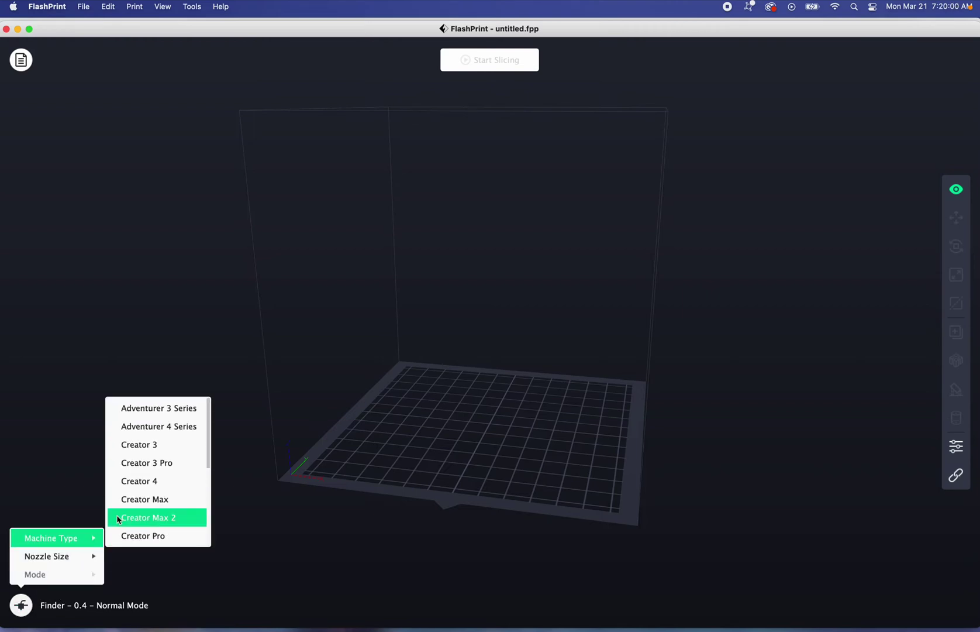
{"action": "left_click", "coordinate": [204, 582]}
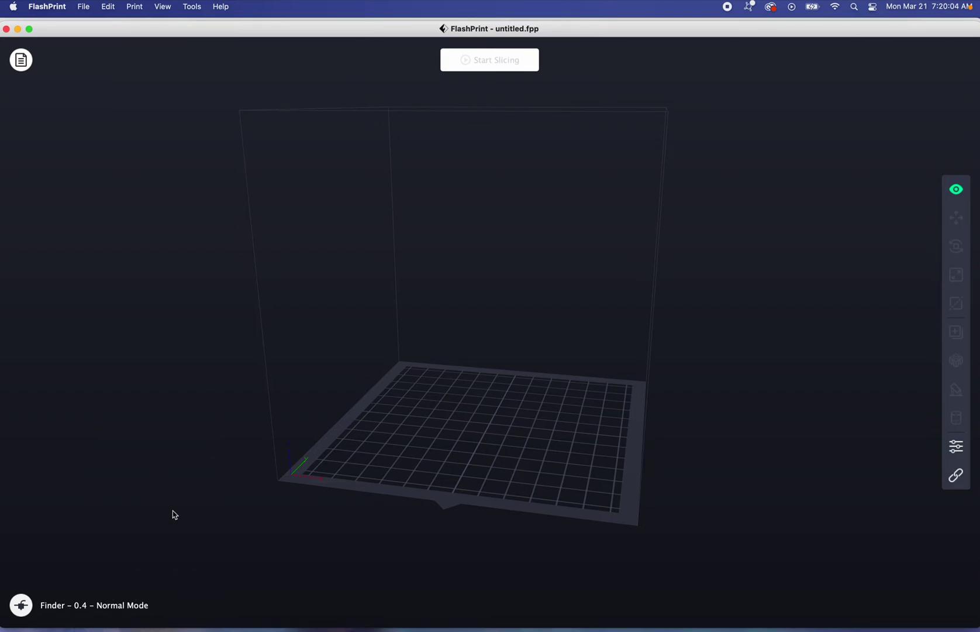
Load 11111 coin thing (4).stl from the 3d Printing folder under Documents onto the build plate.
{"action": "left_click_drag", "start_coordinate": [97, 31], "coordinate": [98, 28]}
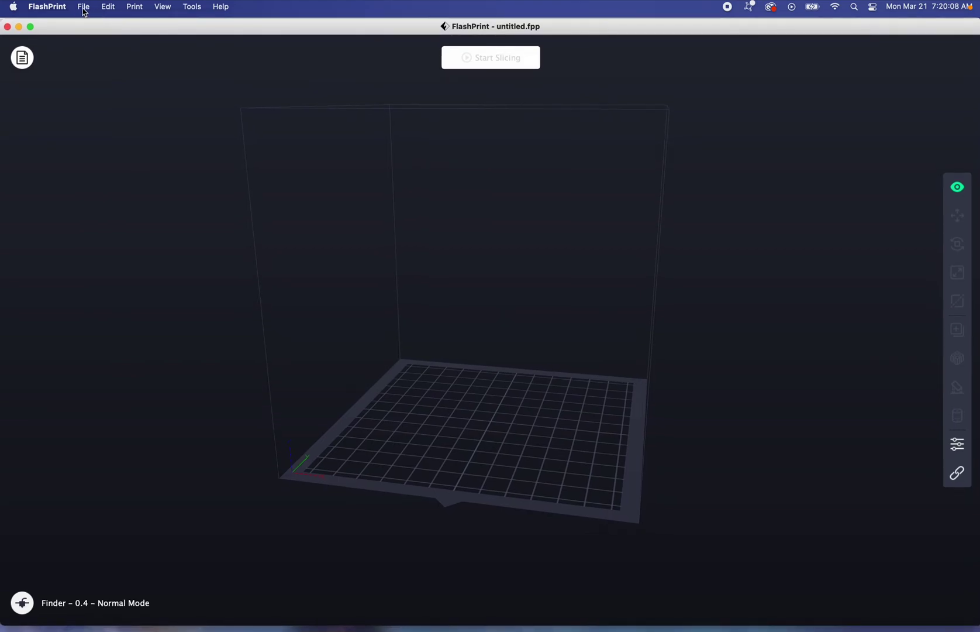
{"action": "left_click", "coordinate": [85, 11]}
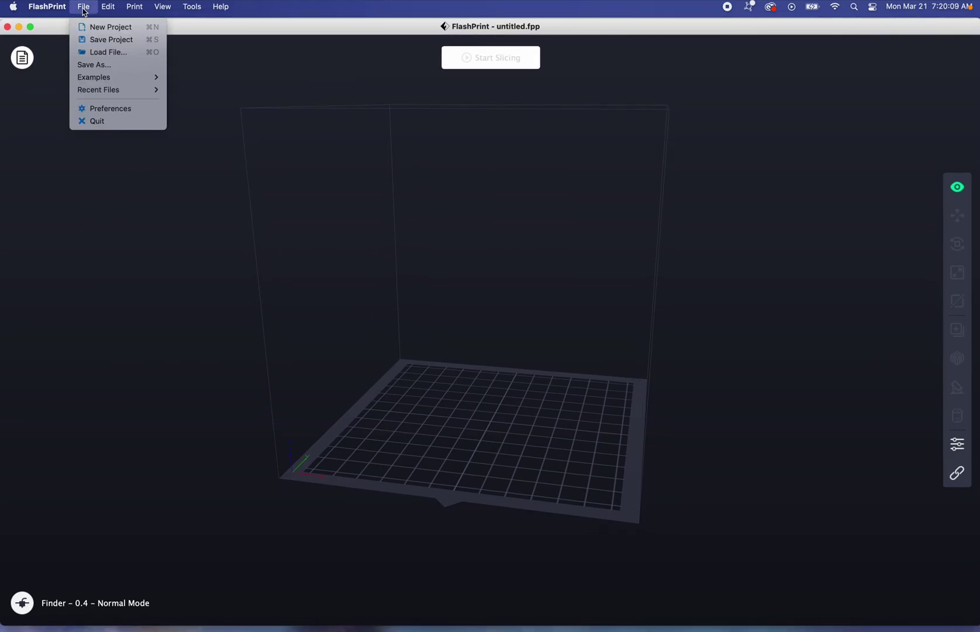
{"action": "left_click", "coordinate": [112, 58]}
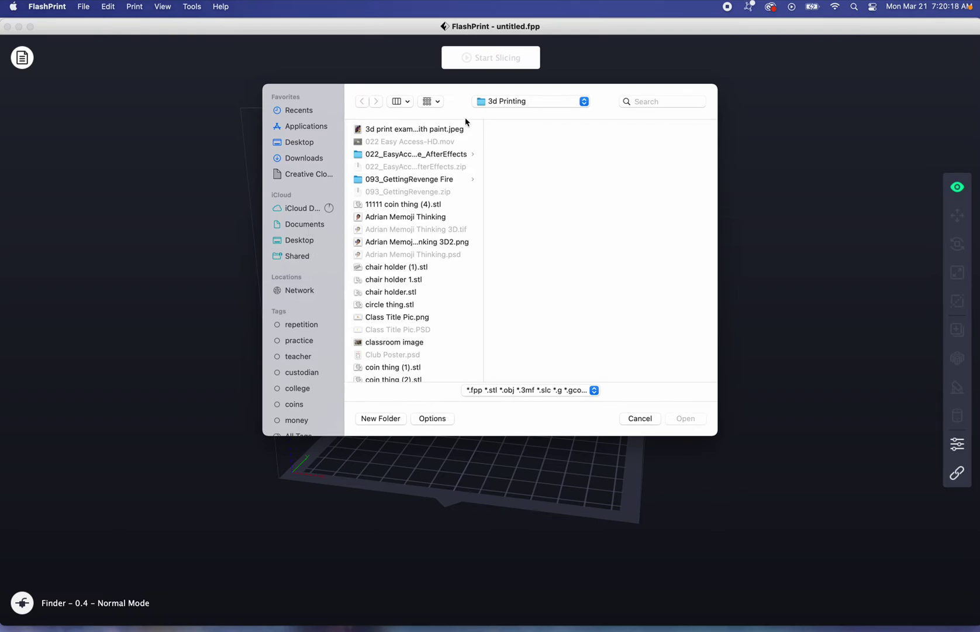
{"action": "left_click", "coordinate": [494, 101]}
{"action": "left_click", "coordinate": [501, 117]}
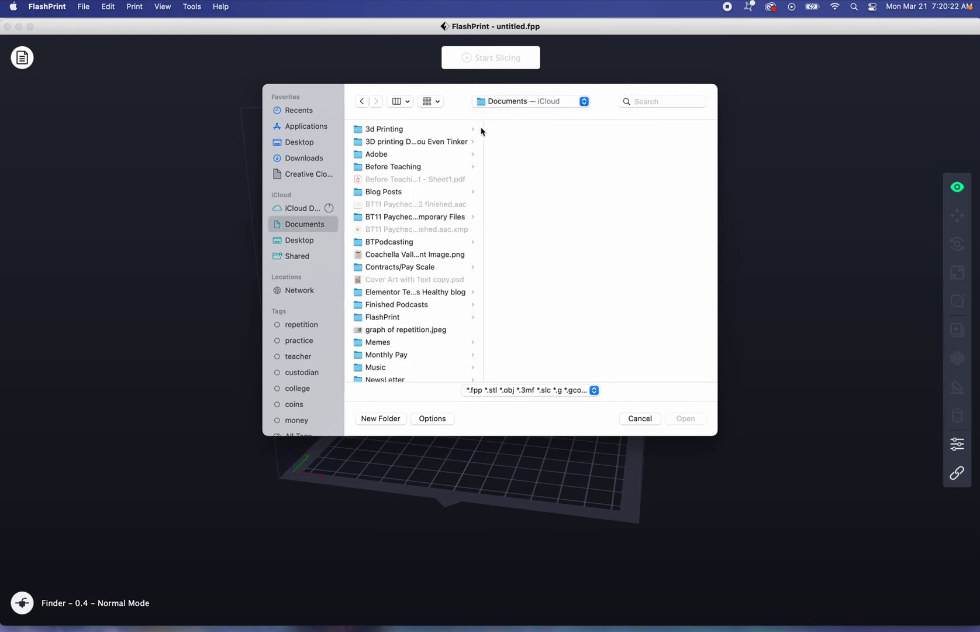
{"action": "left_click", "coordinate": [405, 131]}
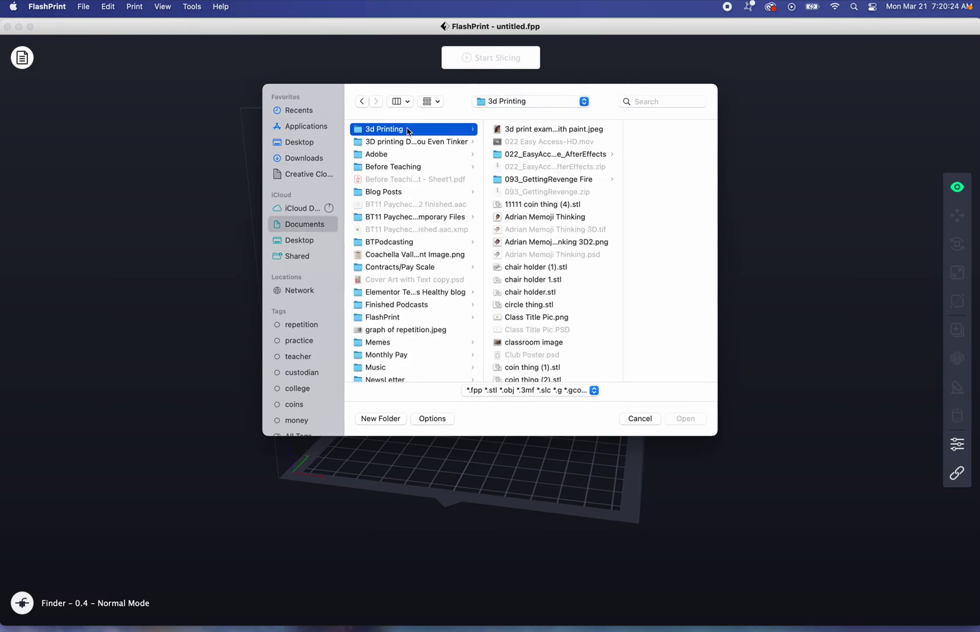
{"action": "left_click", "coordinate": [523, 208]}
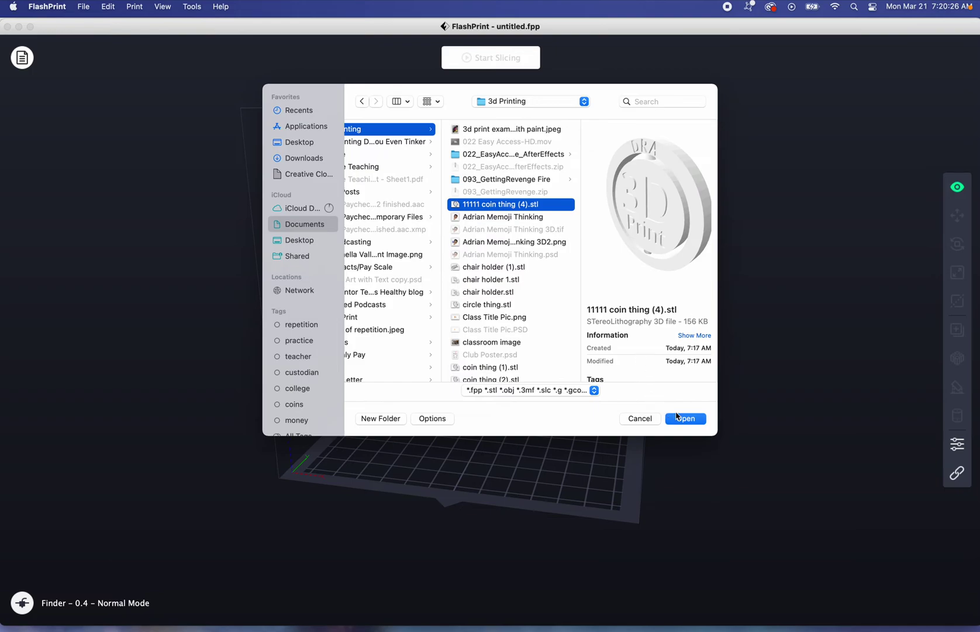
{"action": "left_click", "coordinate": [680, 419]}
{"action": "left_click_drag", "start_coordinate": [563, 426], "coordinate": [506, 445]}
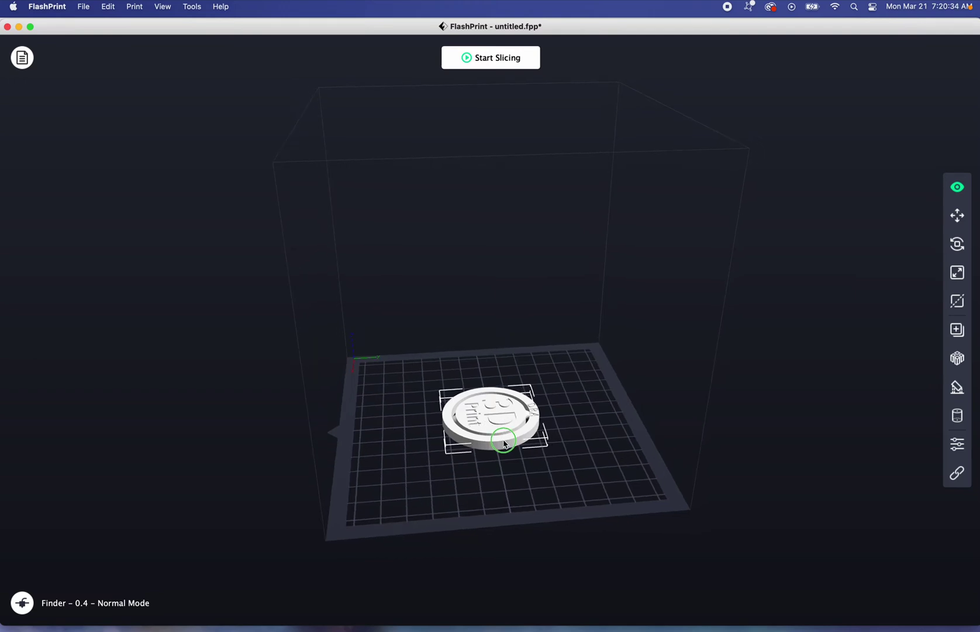
Center the coin on the build plate at 0.00 mm in X and Y, and set it down on the platform.
{"action": "left_click_drag", "start_coordinate": [506, 445], "coordinate": [513, 389]}
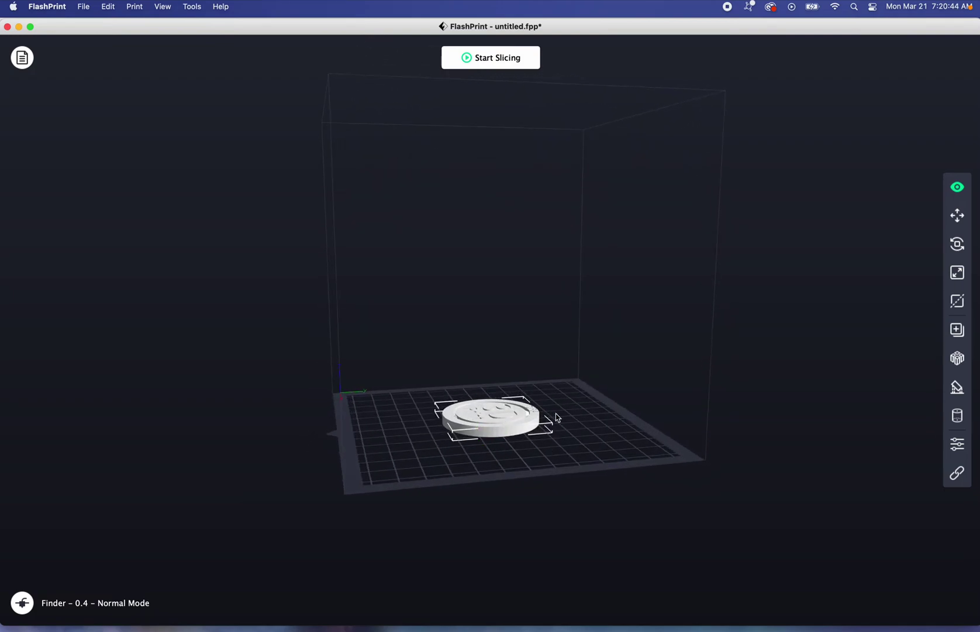
{"action": "left_click_drag", "start_coordinate": [437, 431], "coordinate": [477, 441]}
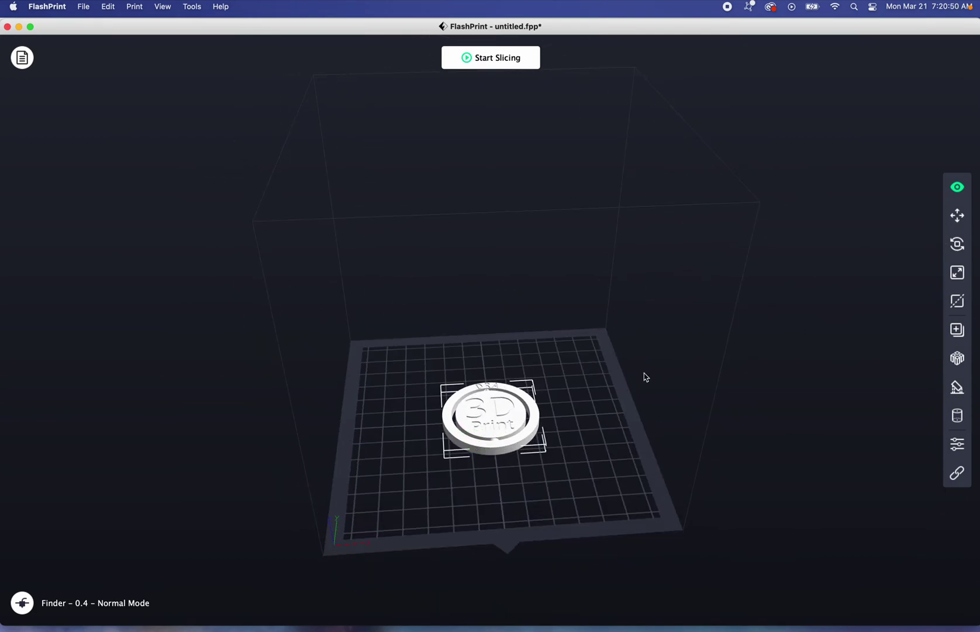
{"action": "left_click", "coordinate": [957, 219]}
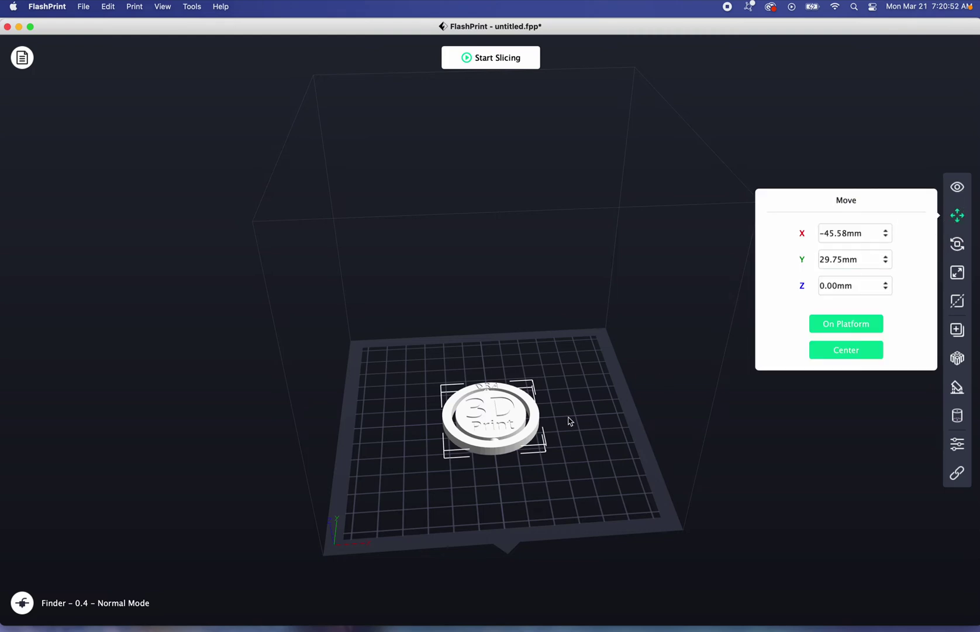
{"action": "mouse_move", "coordinate": [505, 419]}
{"action": "left_mouse_down"}
{"action": "mouse_move", "coordinate": [438, 391]}
{"action": "mouse_move", "coordinate": [539, 420]}
{"action": "mouse_move", "coordinate": [501, 428]}
{"action": "left_mouse_up"}
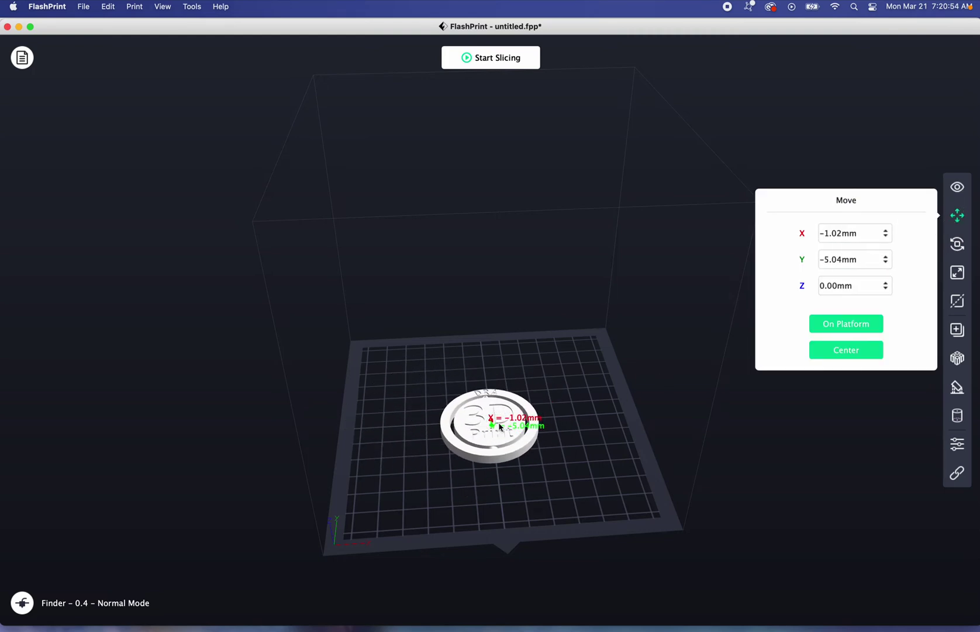
{"action": "left_click", "coordinate": [829, 351]}
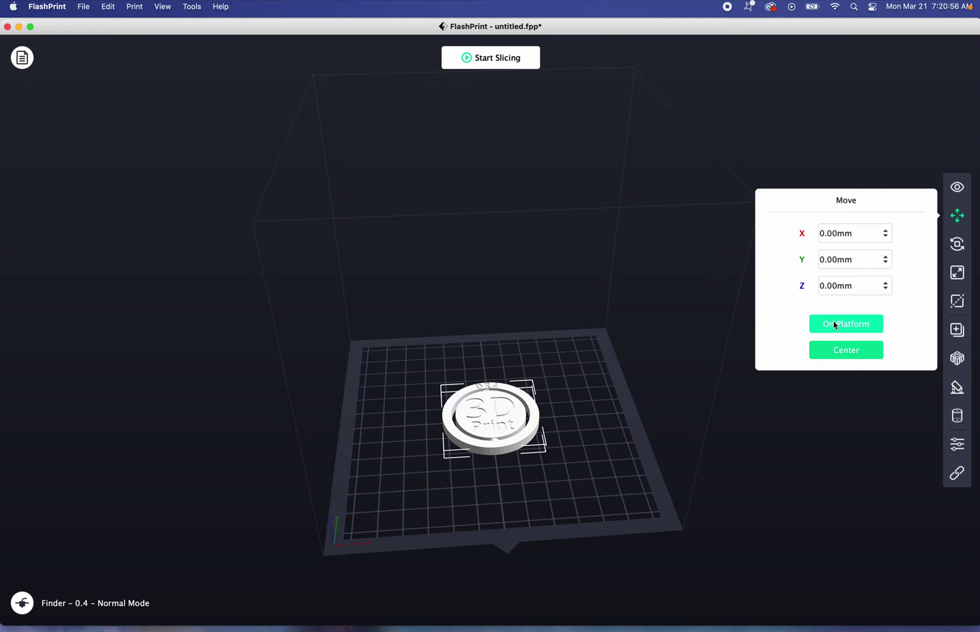
{"action": "left_click", "coordinate": [833, 323]}
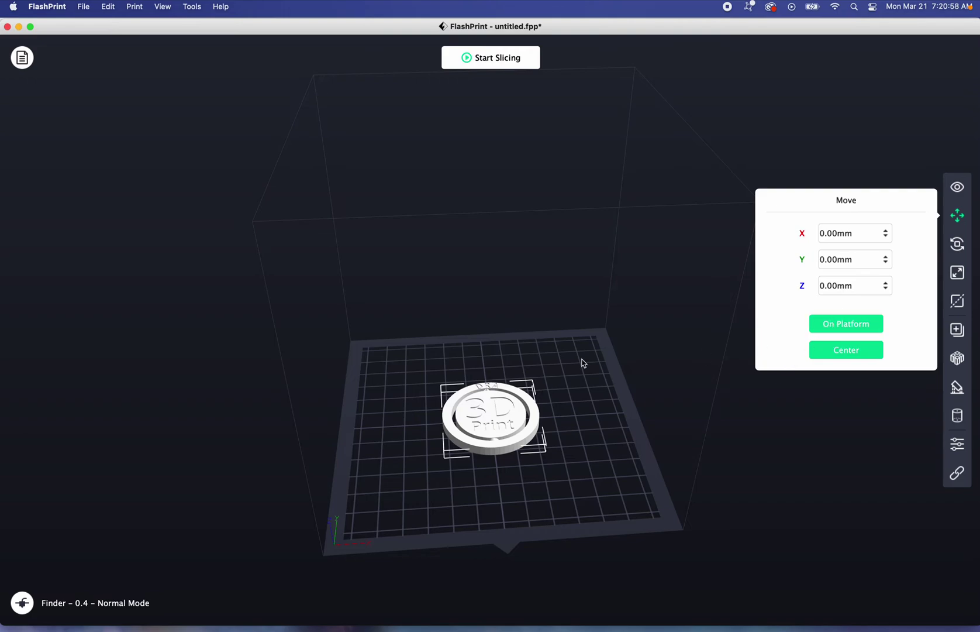
{"action": "left_click_drag", "start_coordinate": [515, 351], "coordinate": [635, 339]}
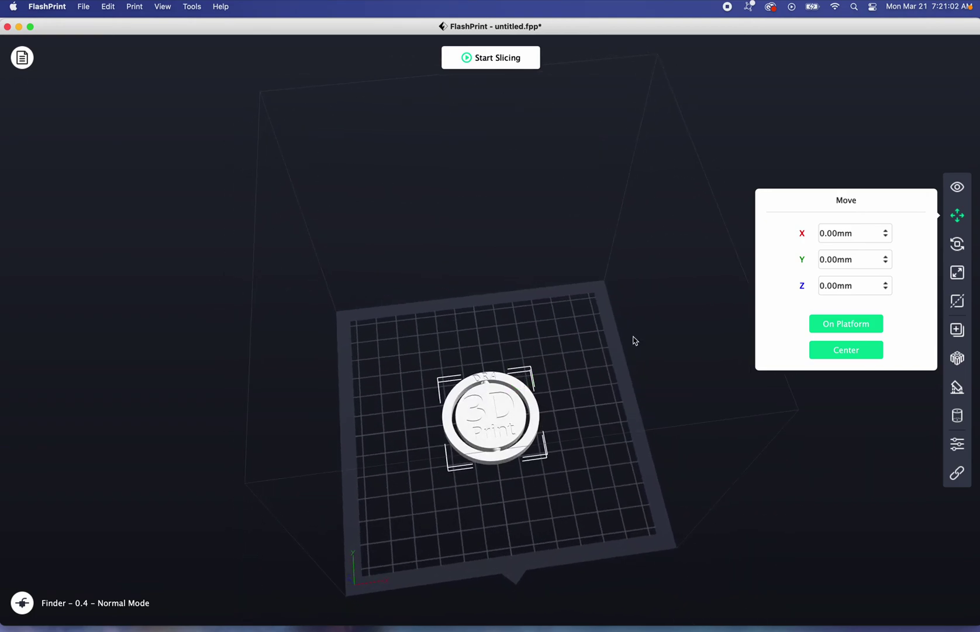
{"action": "left_click", "coordinate": [958, 216]}
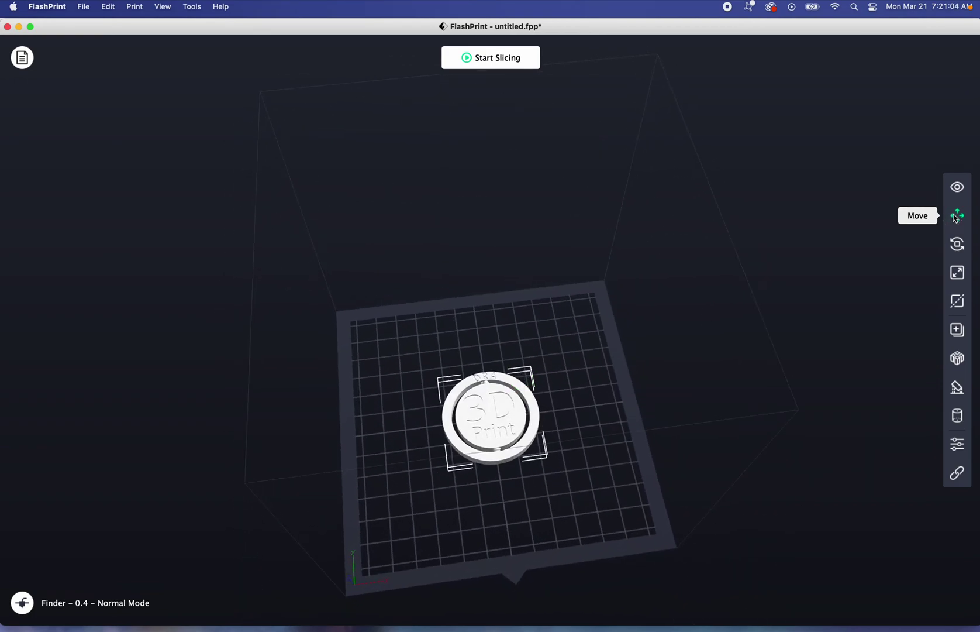
Try scaling the coin to the maximum size, inspect it against the build volume, and undo the scaling.
{"action": "left_click", "coordinate": [958, 272]}
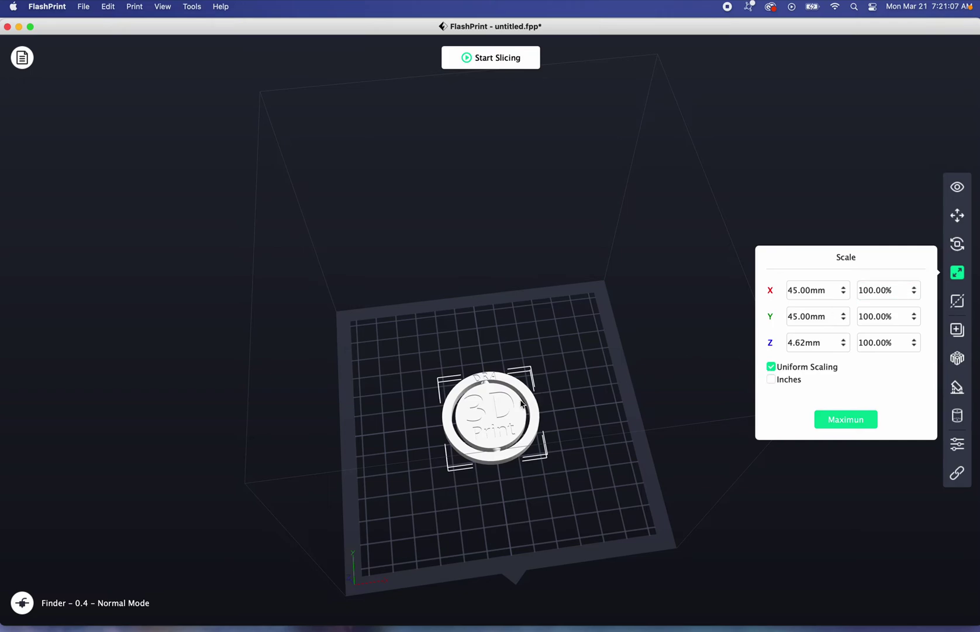
{"action": "left_click", "coordinate": [828, 420]}
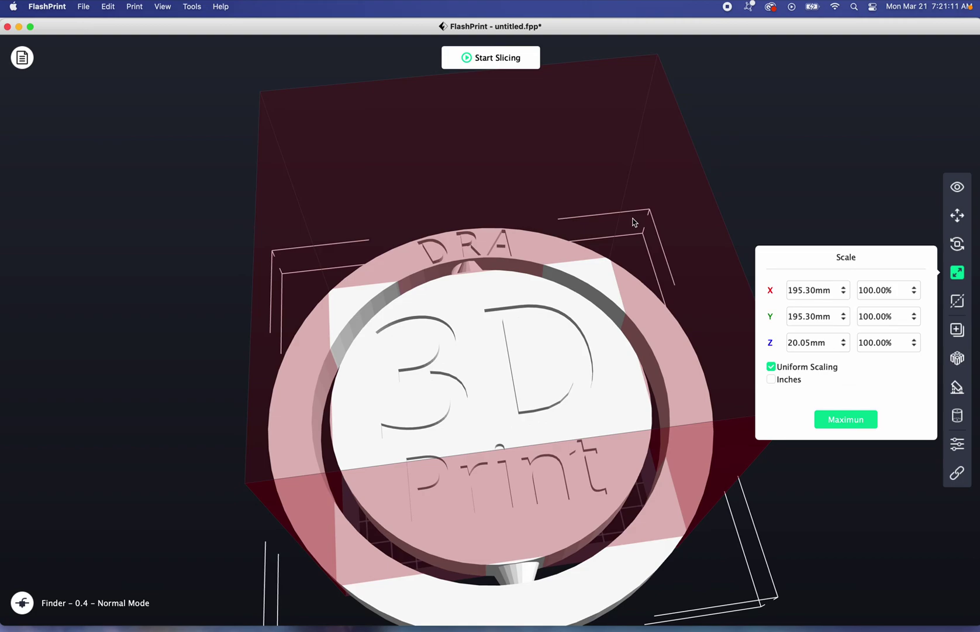
{"action": "left_click_drag", "start_coordinate": [634, 222], "coordinate": [598, 349]}
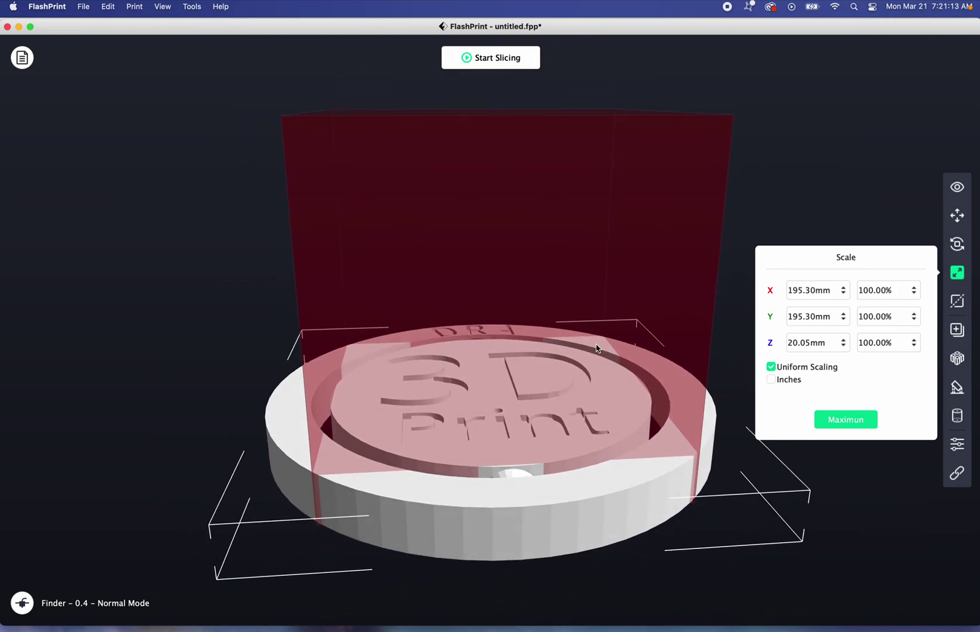
{"action": "mouse_move", "coordinate": [450, 252]}
{"action": "left_mouse_down"}
{"action": "mouse_move", "coordinate": [497, 313]}
{"action": "mouse_move", "coordinate": [519, 302]}
{"action": "mouse_move", "coordinate": [467, 271]}
{"action": "mouse_move", "coordinate": [464, 197]}
{"action": "mouse_move", "coordinate": [460, 267]}
{"action": "left_mouse_up"}
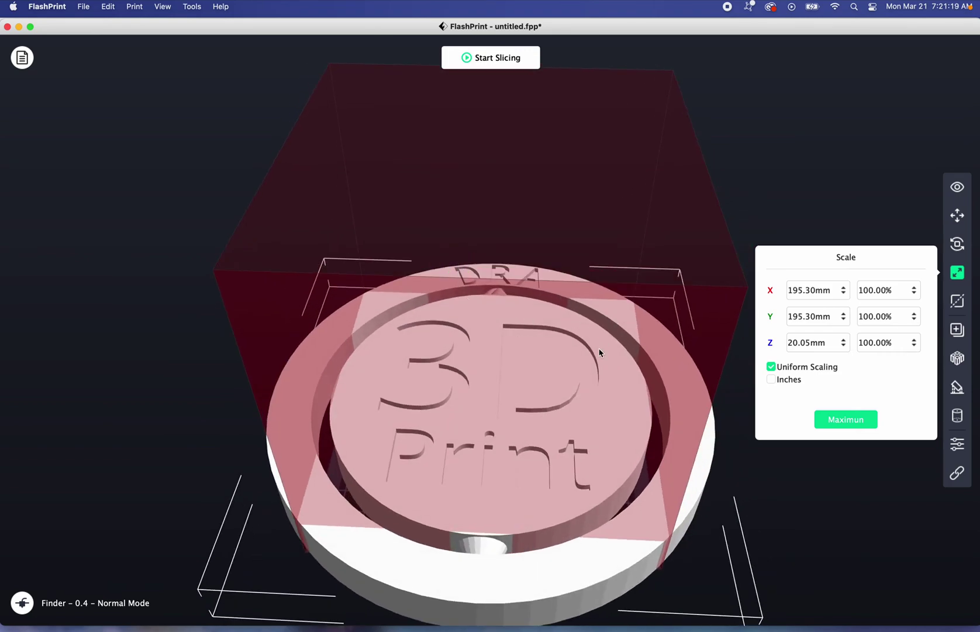
{"action": "left_click_drag", "start_coordinate": [550, 414], "coordinate": [547, 412]}
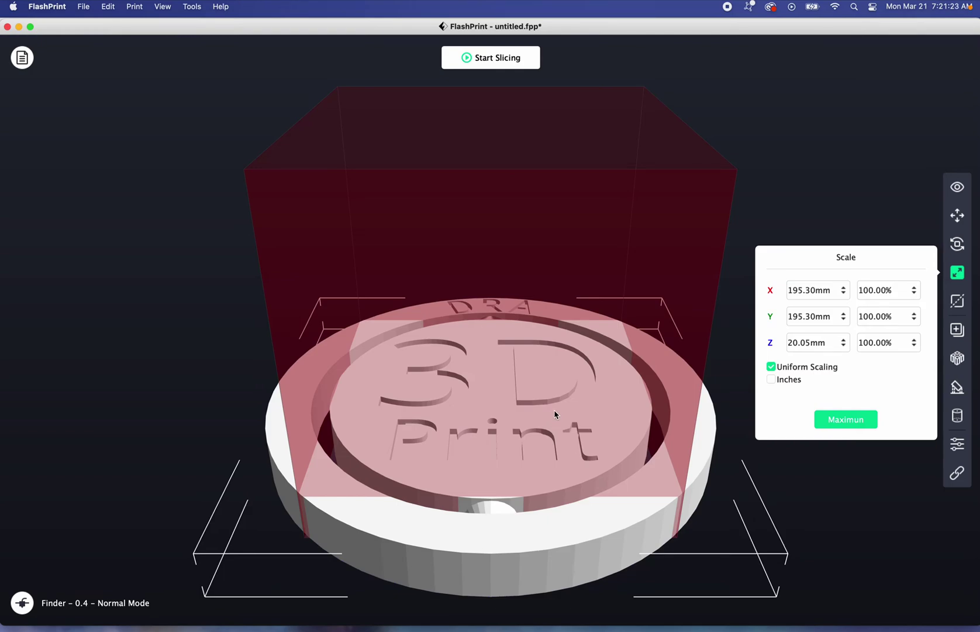
{"action": "key", "text": "super+z"}
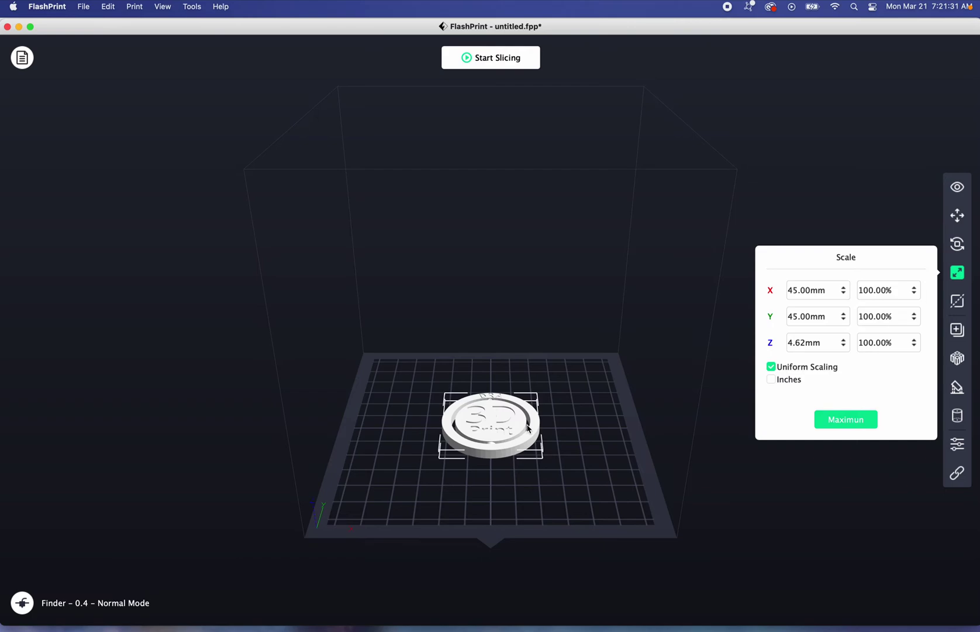
Try enlarging the coin uniformly to about 73 mm wide, undo the enlargement, and leave the Scale tool.
{"action": "left_click_drag", "start_coordinate": [528, 429], "coordinate": [610, 393]}
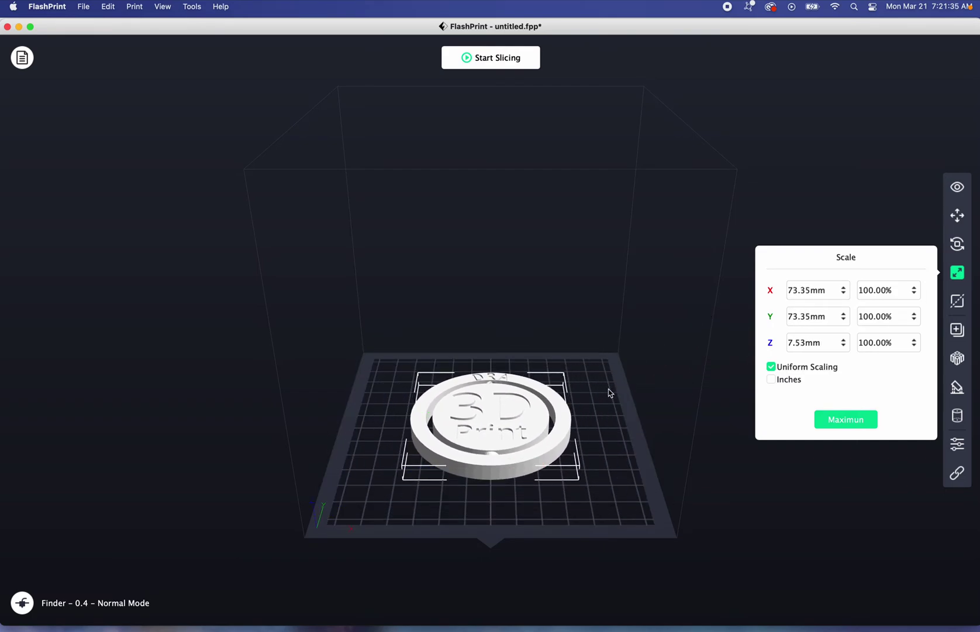
{"action": "key", "text": "super+z"}
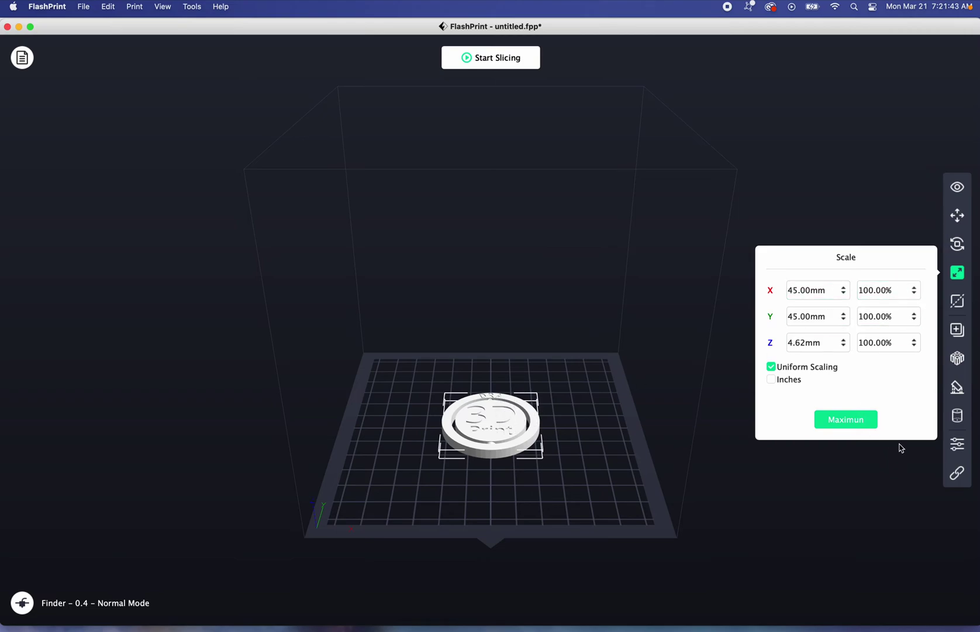
{"action": "left_click", "coordinate": [803, 509]}
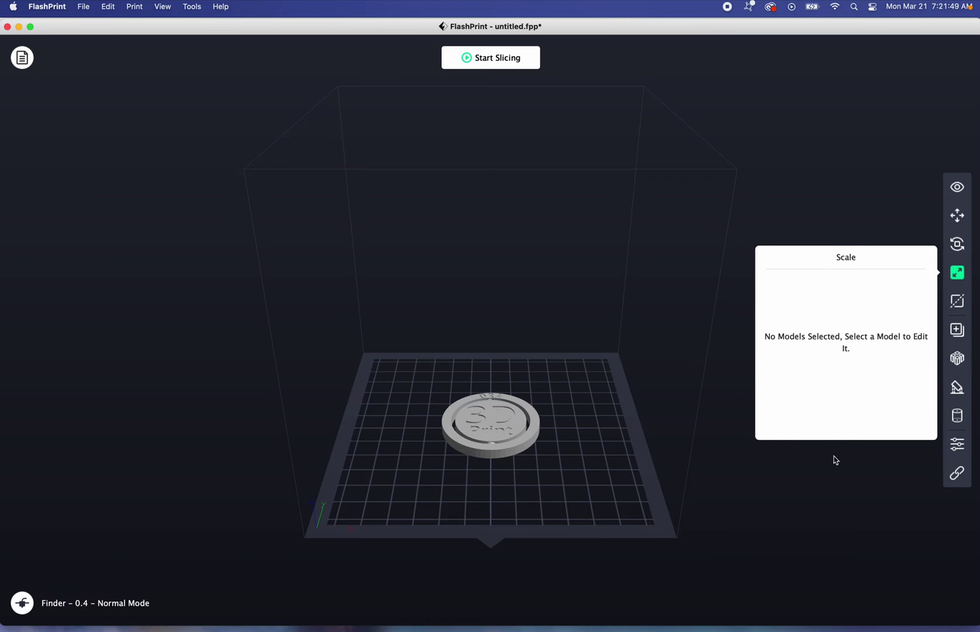
{"action": "left_click", "coordinate": [954, 278]}
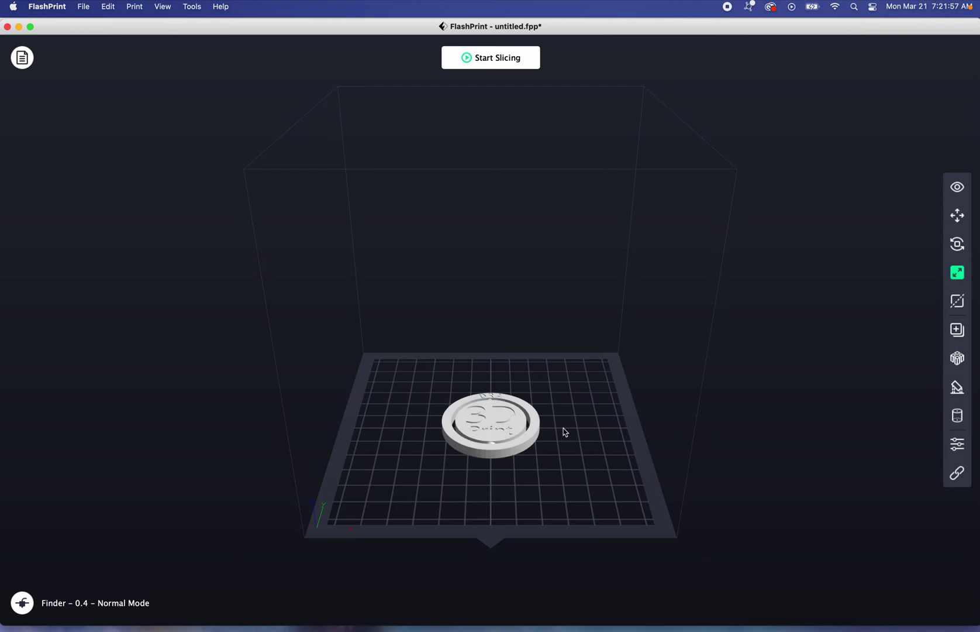
Switch the coin's supports type from treelike to straight pillars, and leave the support options without generating any supports.
{"action": "left_click", "coordinate": [506, 431]}
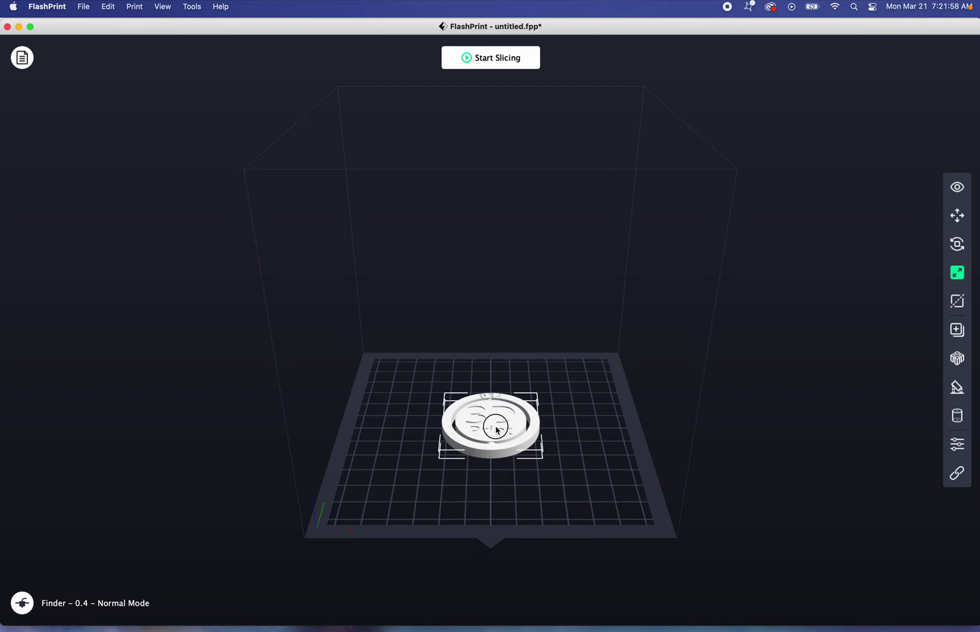
{"action": "left_click", "coordinate": [958, 388]}
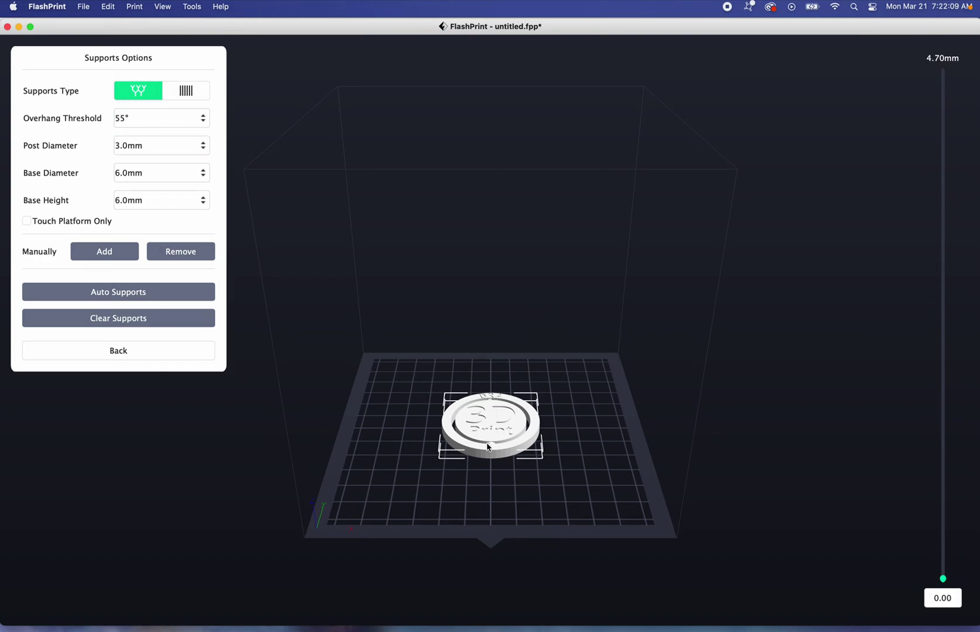
{"action": "left_click", "coordinate": [185, 91]}
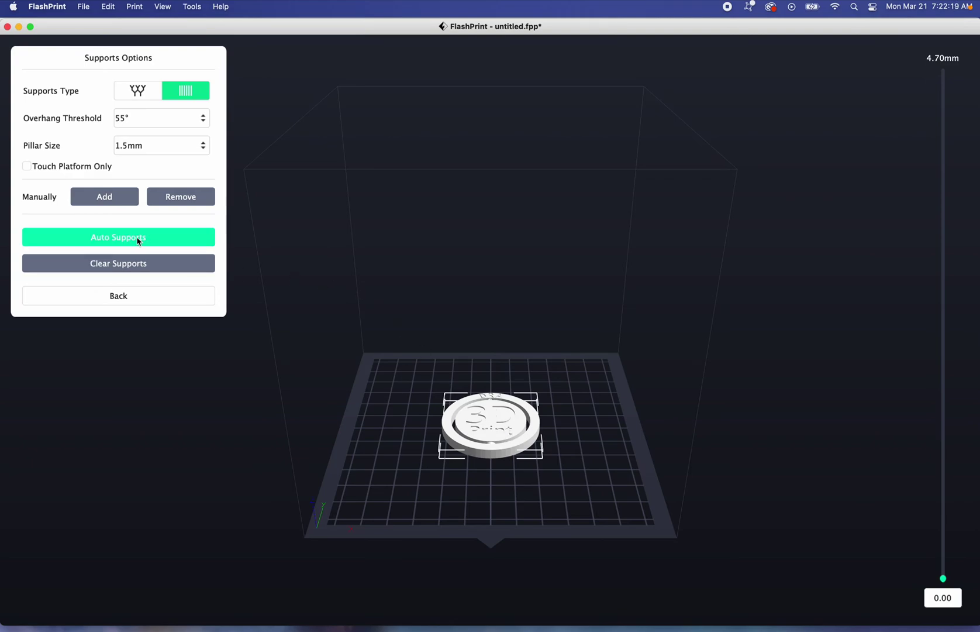
{"action": "left_click", "coordinate": [181, 302]}
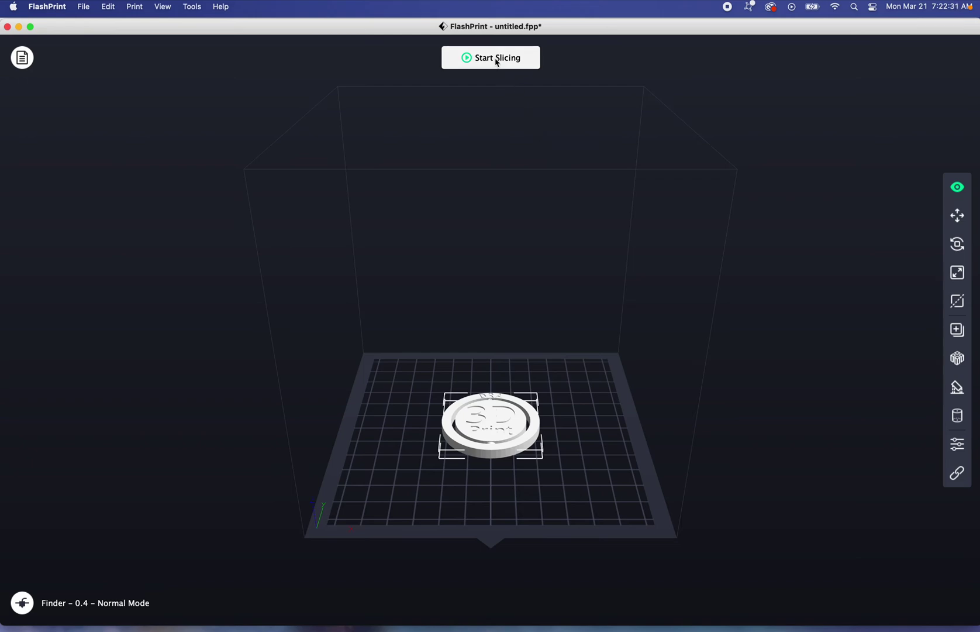
Slice the coin with the Standard profile and save the result as 11111 coin thing (4) in .gx format to the 3d Printing folder.
{"action": "left_click", "coordinate": [501, 58]}
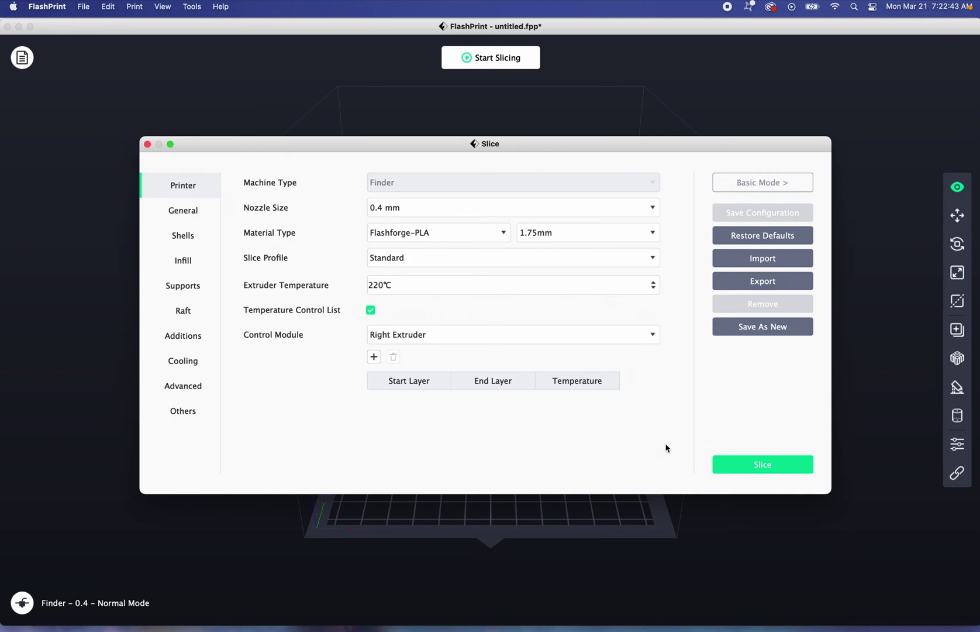
{"action": "left_click", "coordinate": [767, 465]}
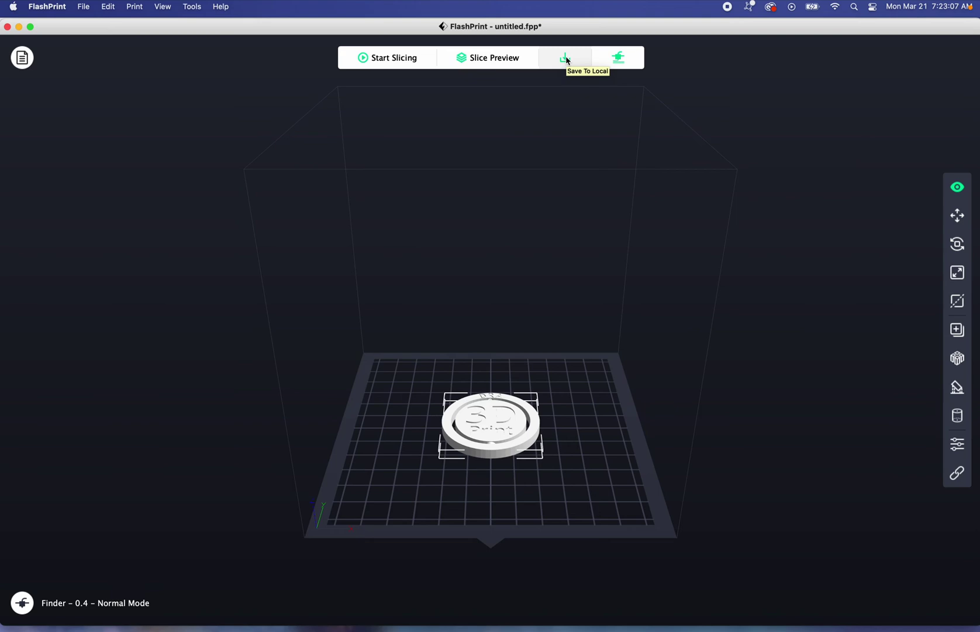
{"action": "left_click", "coordinate": [565, 63]}
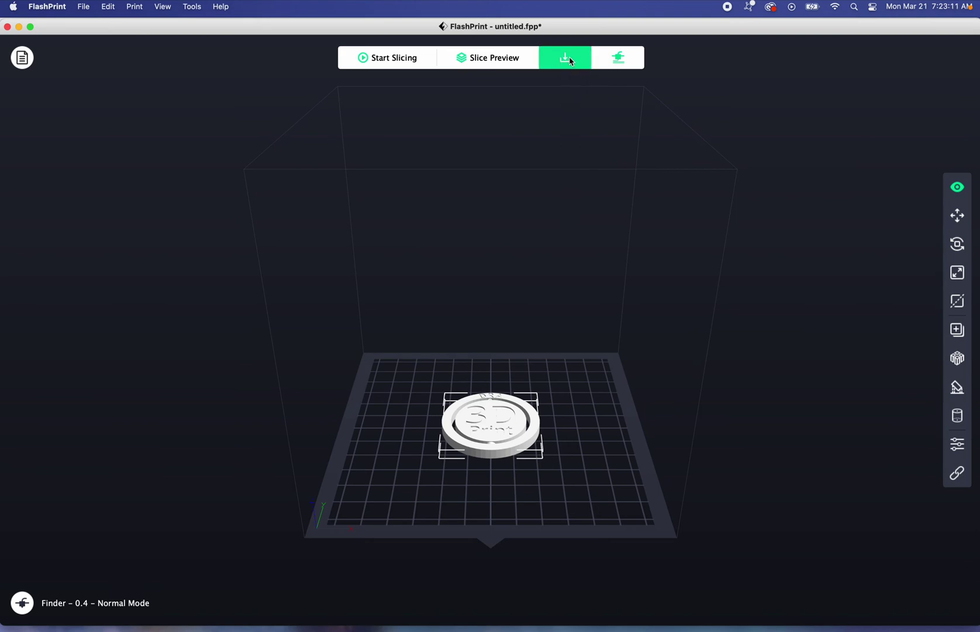
{"action": "left_click", "coordinate": [571, 61]}
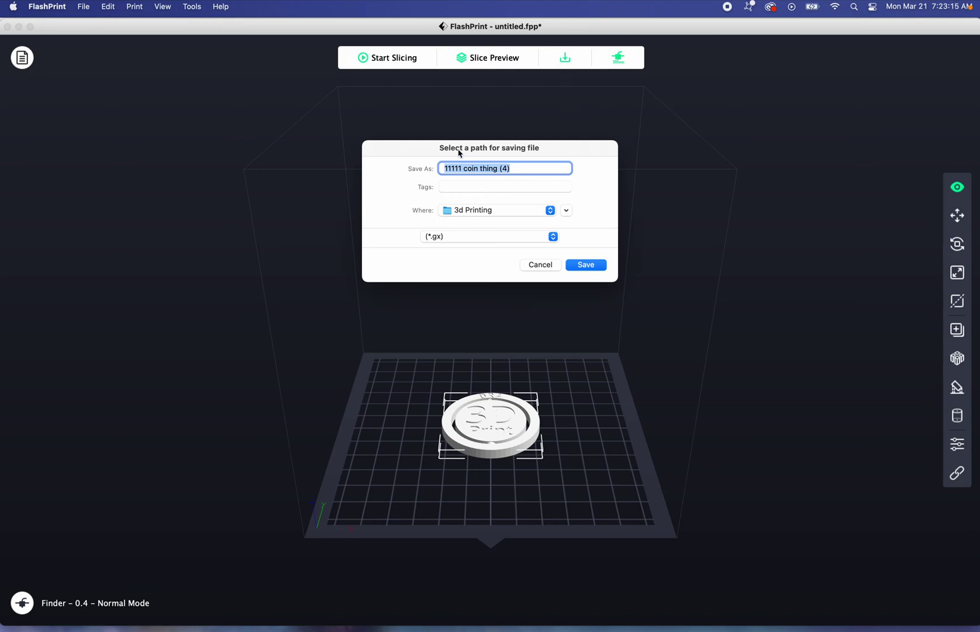
{"action": "left_click", "coordinate": [566, 212]}
{"action": "left_click_drag", "start_coordinate": [715, 388], "coordinate": [831, 617]}
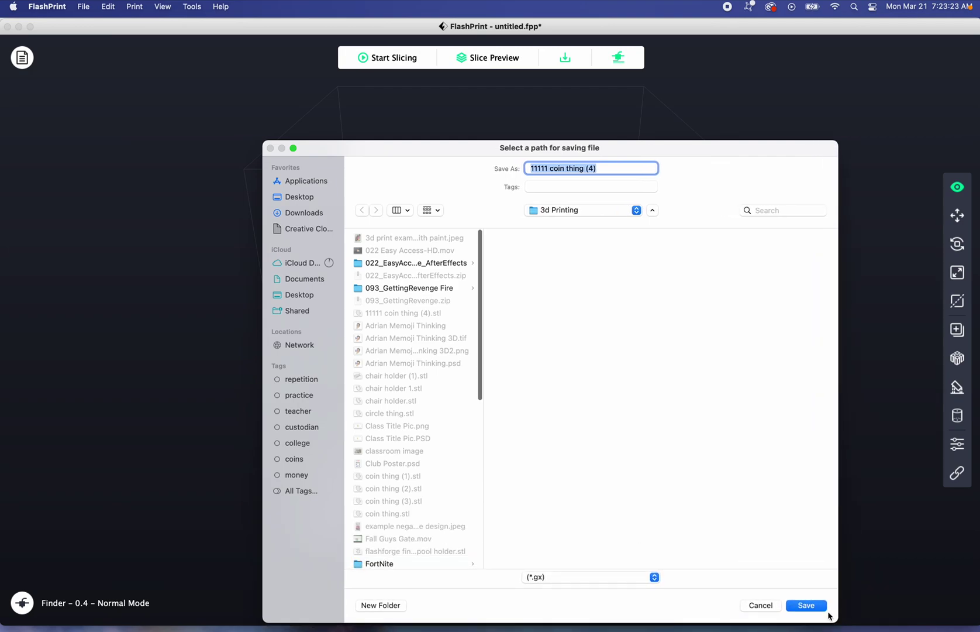
{"action": "left_click_drag", "start_coordinate": [438, 155], "coordinate": [437, 106]}
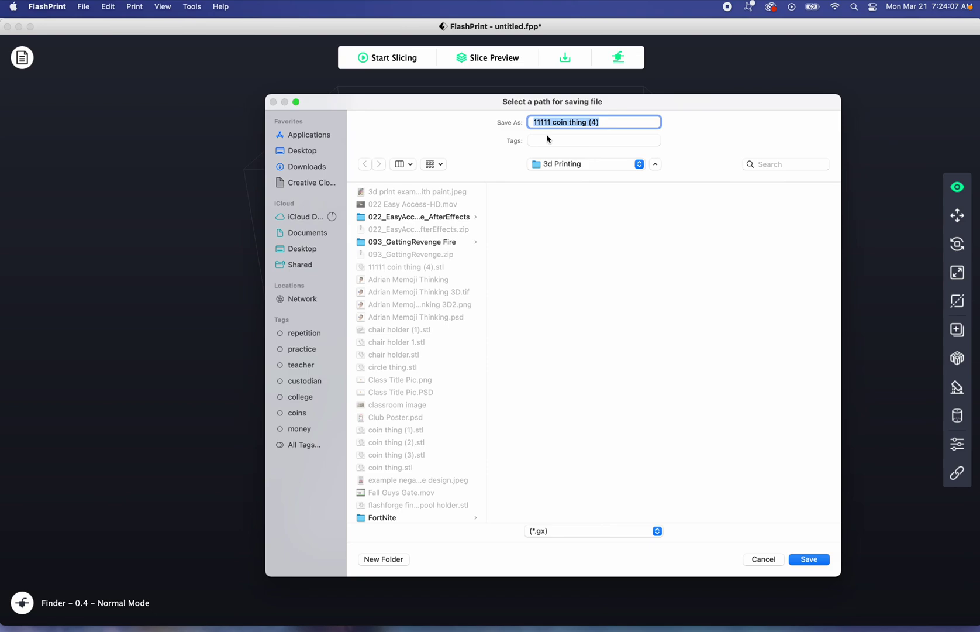
{"action": "left_click", "coordinate": [807, 559]}
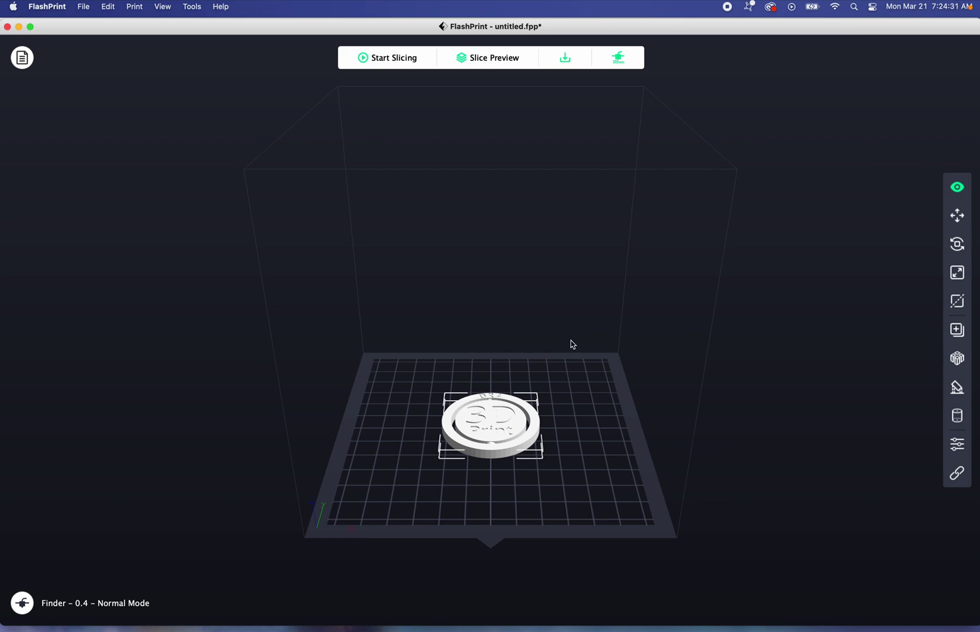
{"action": "mouse_move", "coordinate": [468, 307]}
{"action": "left_mouse_down"}
{"action": "mouse_move", "coordinate": [485, 255]}
{"action": "mouse_move", "coordinate": [471, 299]}
{"action": "left_mouse_up"}
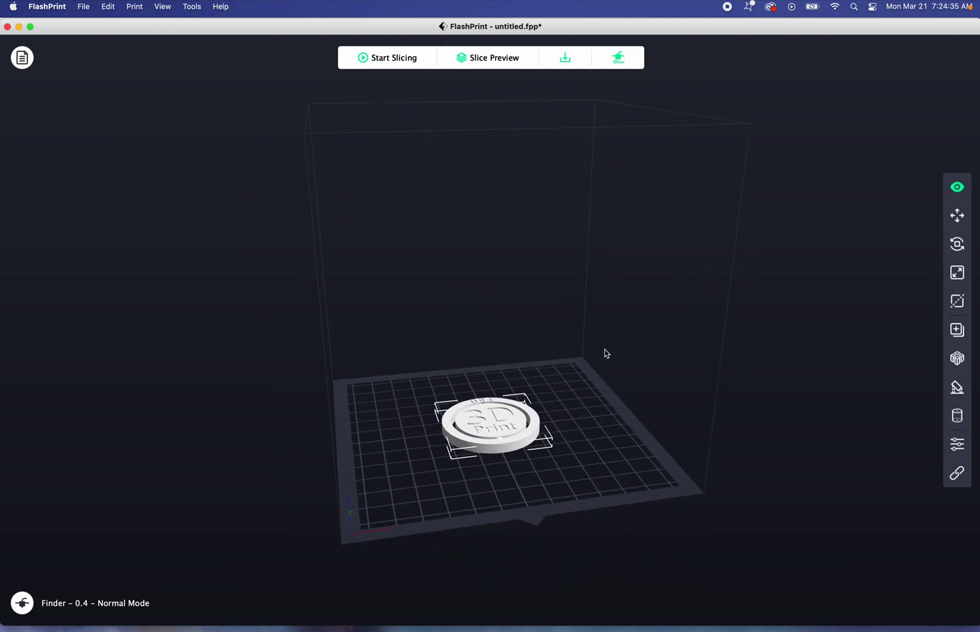
{"action": "left_click_drag", "start_coordinate": [606, 353], "coordinate": [556, 359]}
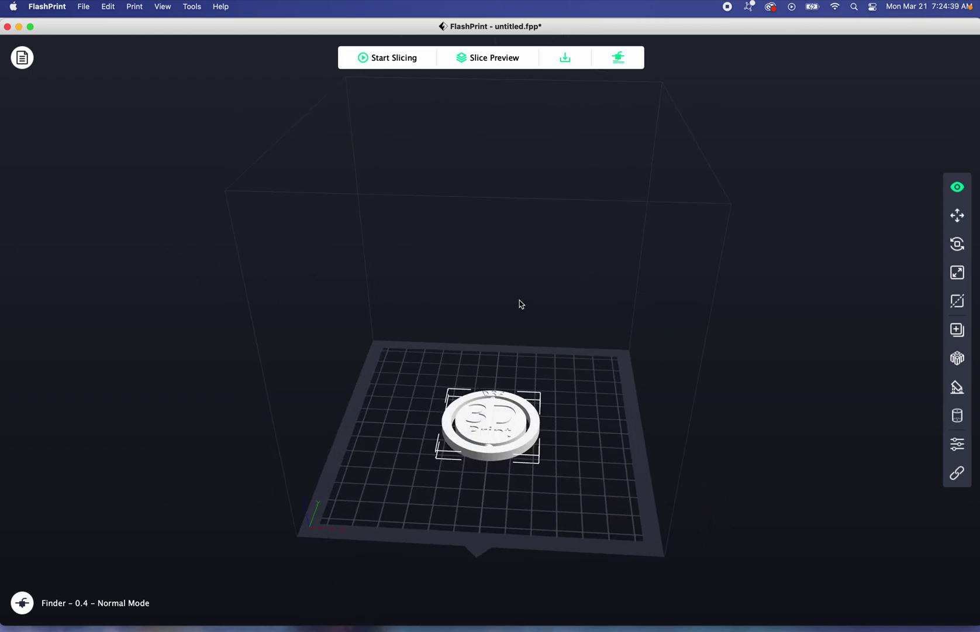